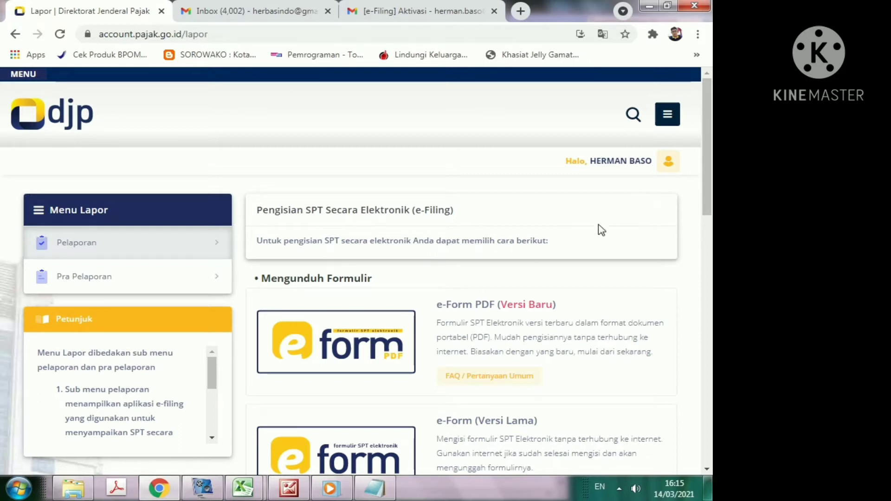
Step: Reach the DJP Online Lapor page offering e-Form PDF and e-Filing options
mouse_move(245, 491)
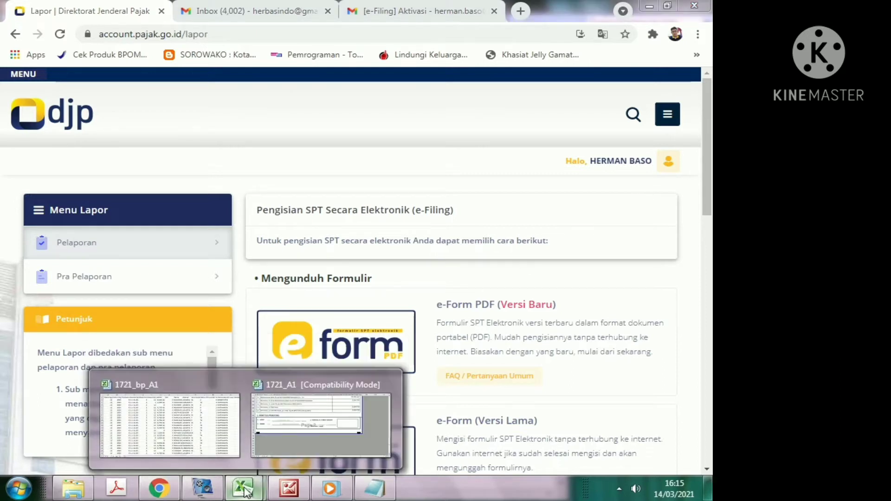
click(286, 416)
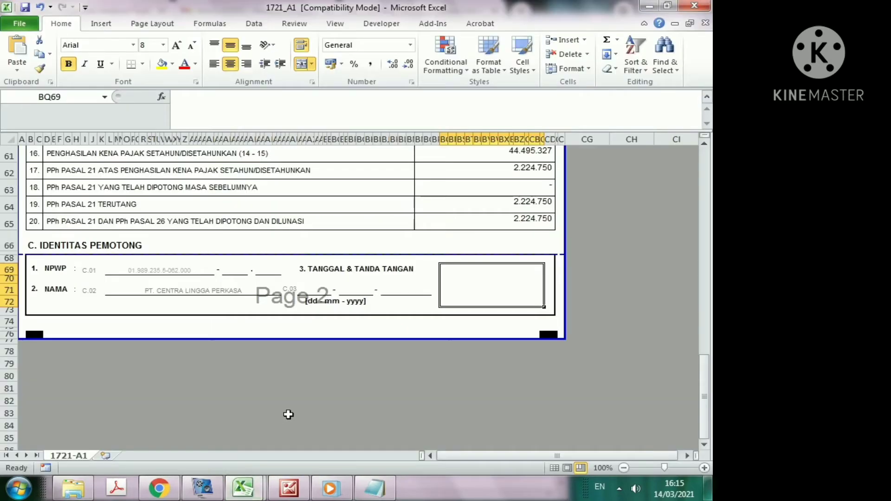
scroll(602, 370, up, 4)
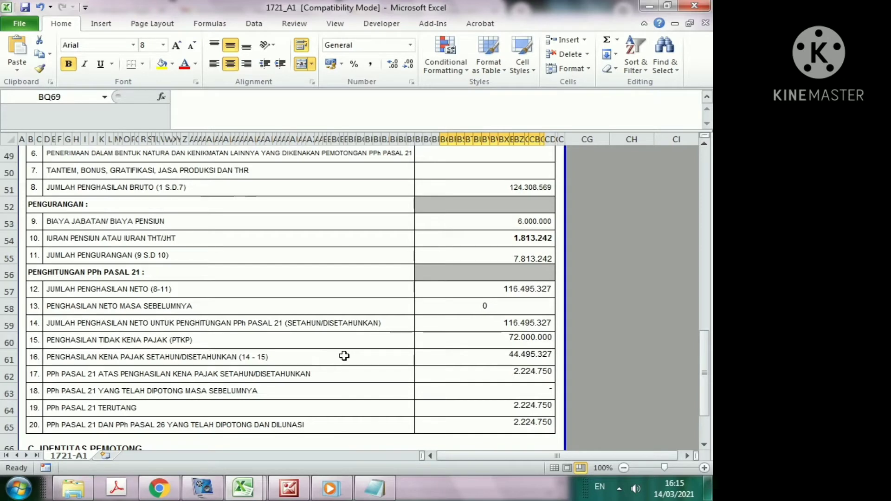
scroll(334, 352, up, 2)
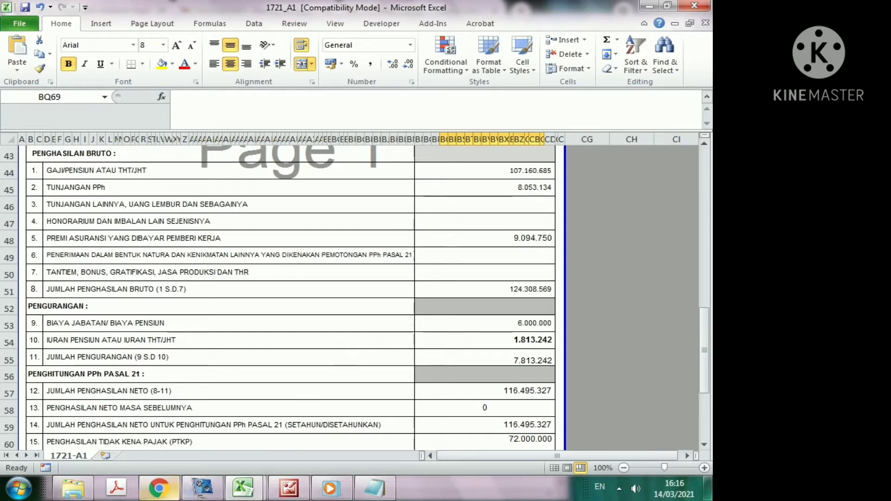
click(172, 497)
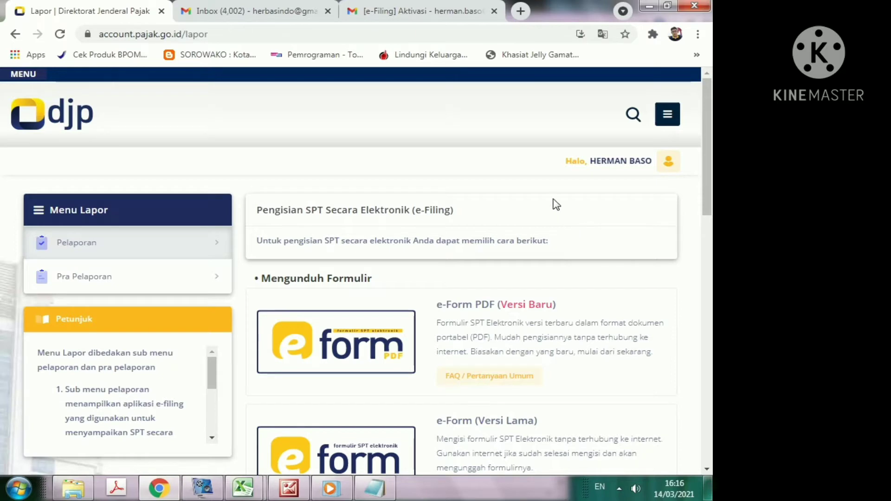
scroll(534, 241, down, 3)
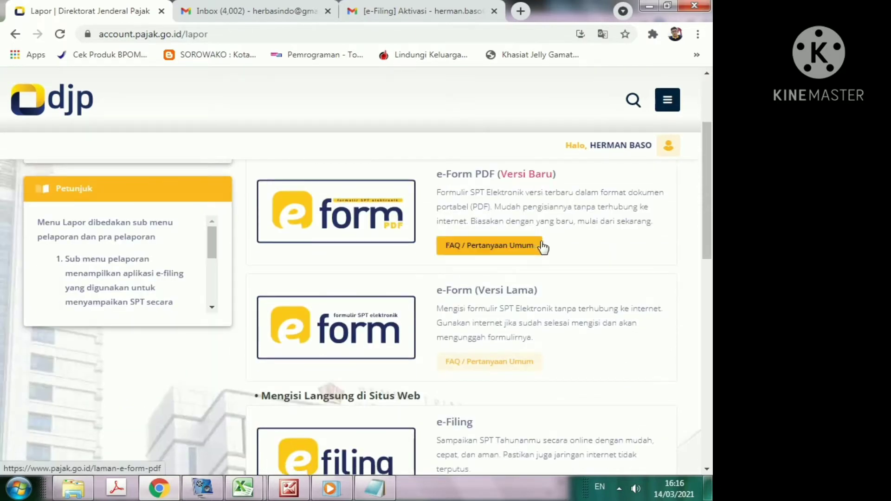
scroll(542, 246, up, 3)
click(667, 116)
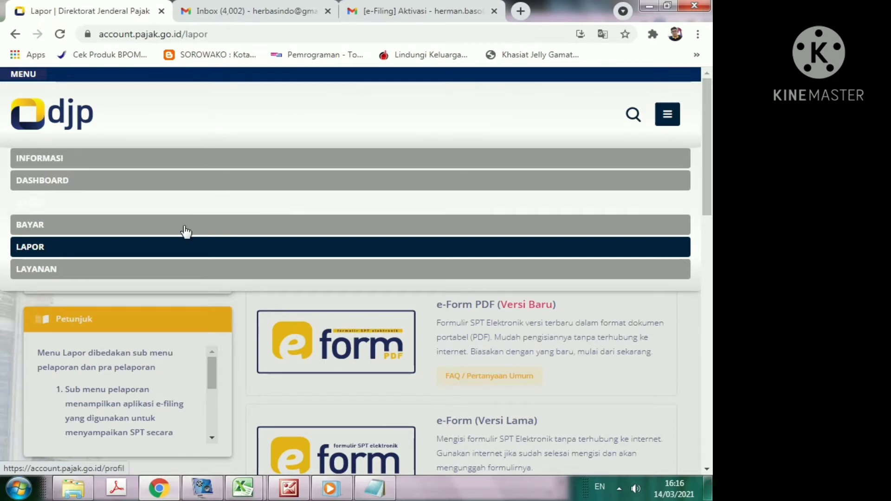
click(26, 250)
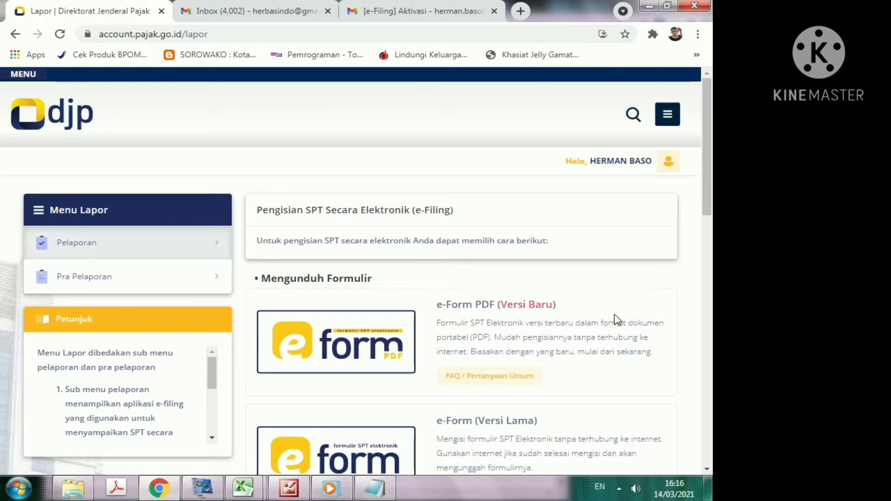
scroll(603, 320, down, 3)
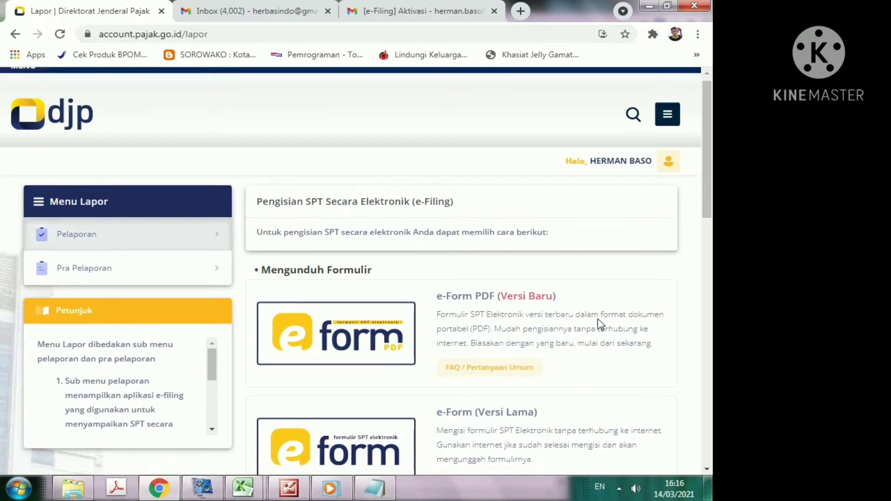
scroll(590, 322, up, 1)
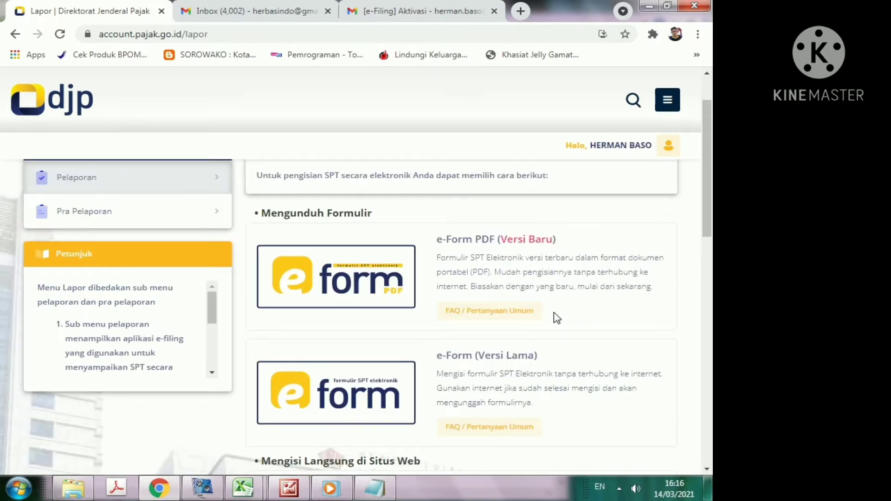
scroll(557, 318, down, 1)
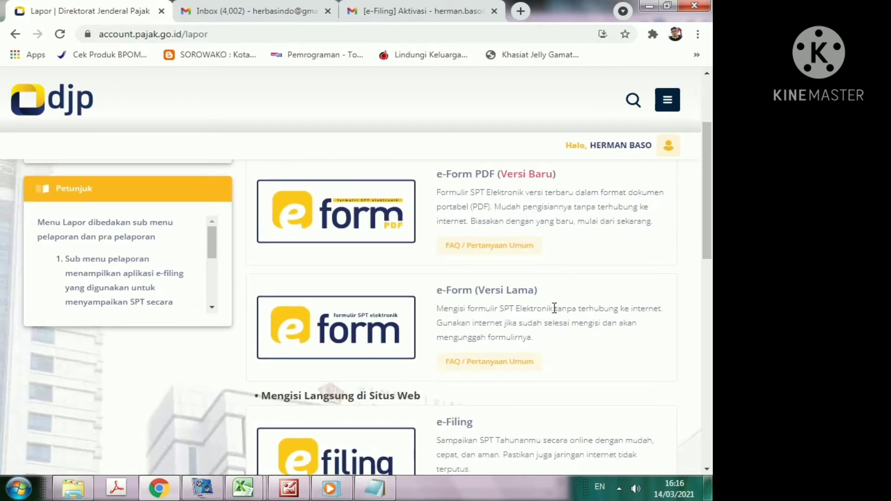
scroll(552, 307, down, 2)
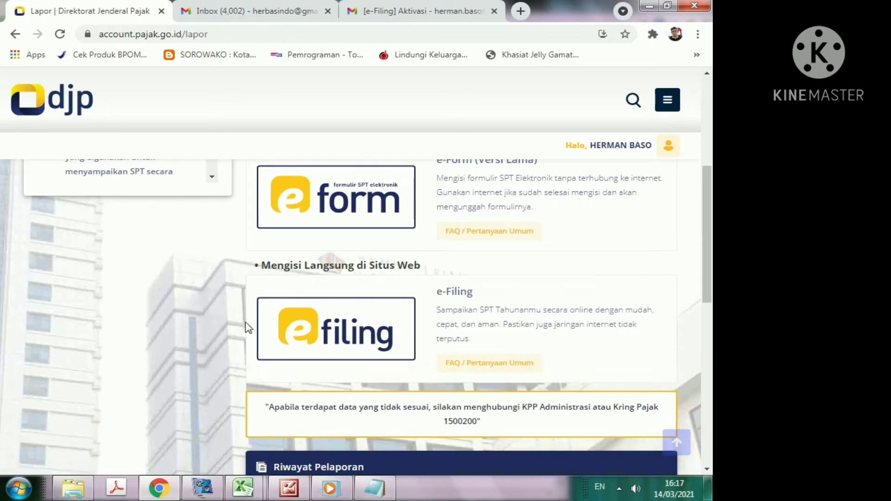
Step: Open e-Filing and scroll to the Daftar SPT list of past 1770S Nihil returns
click(342, 338)
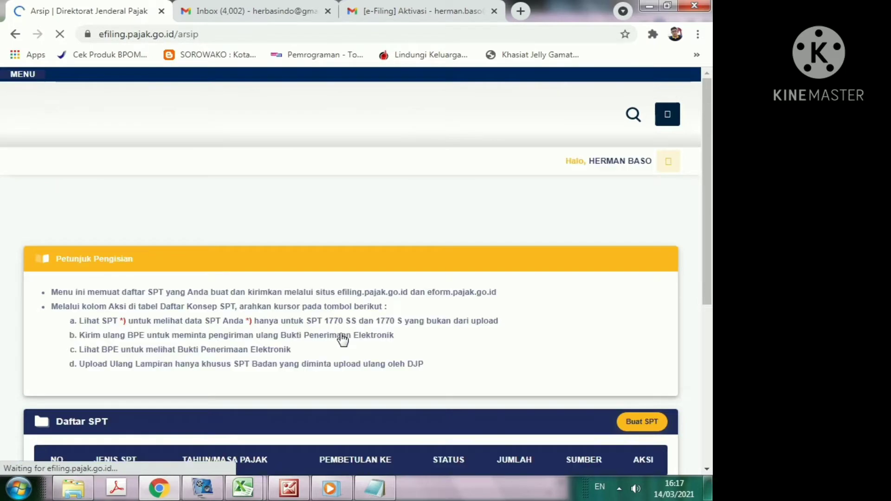
scroll(432, 283, down, 4)
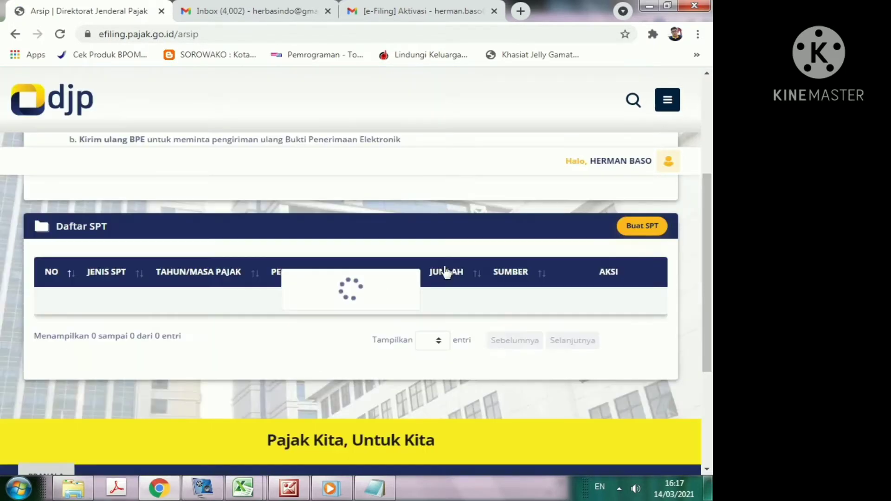
scroll(436, 261, up, 4)
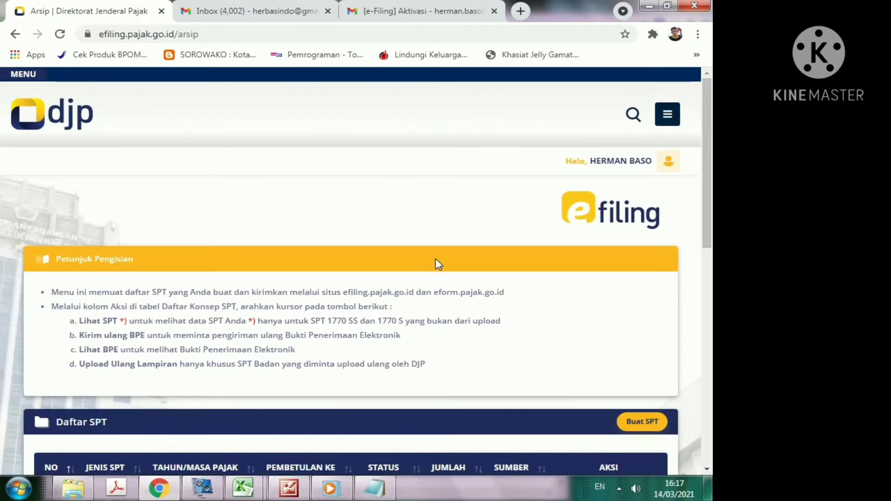
scroll(440, 260, down, 4)
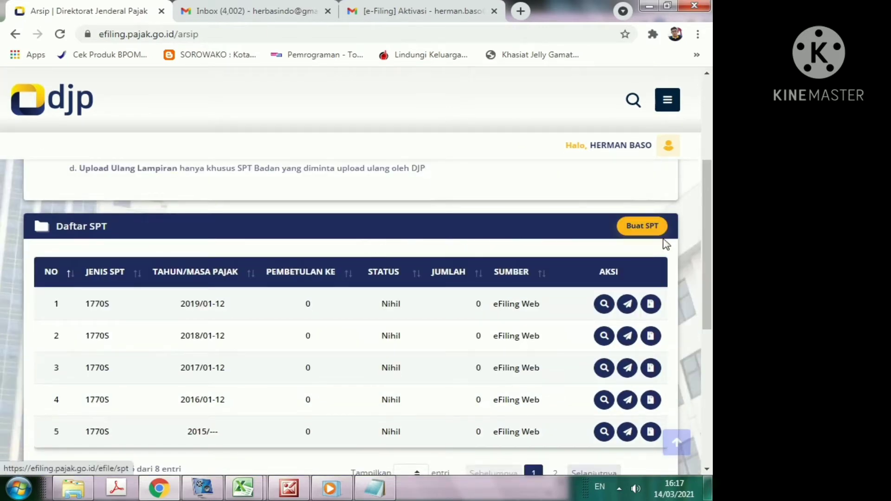
Step: Start a new SPT return with Buat SPT and review its questionnaire
click(634, 236)
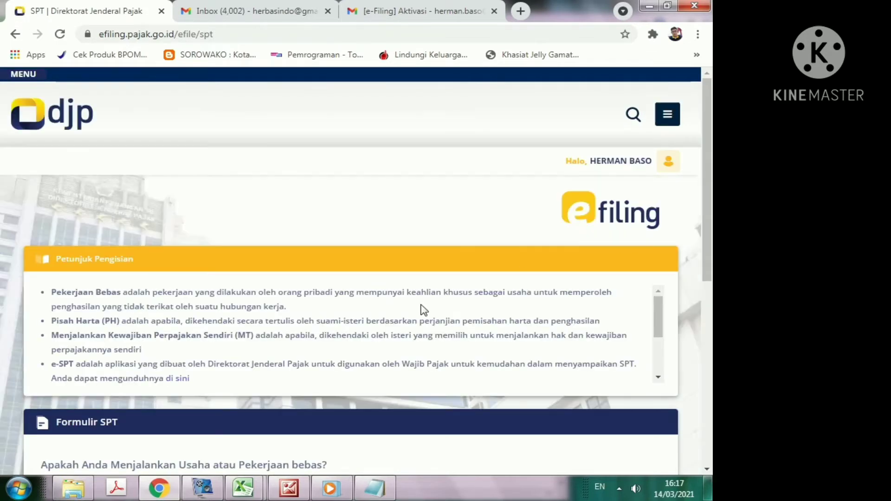
scroll(378, 308, down, 3)
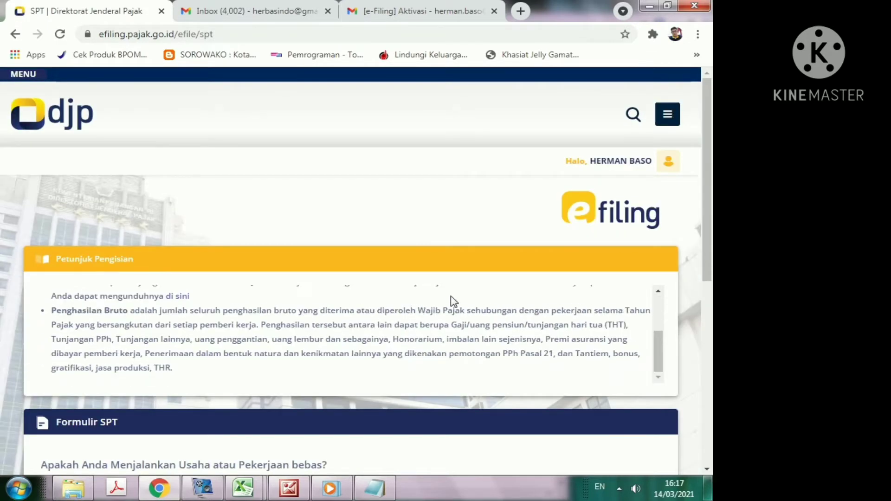
scroll(451, 302, down, 5)
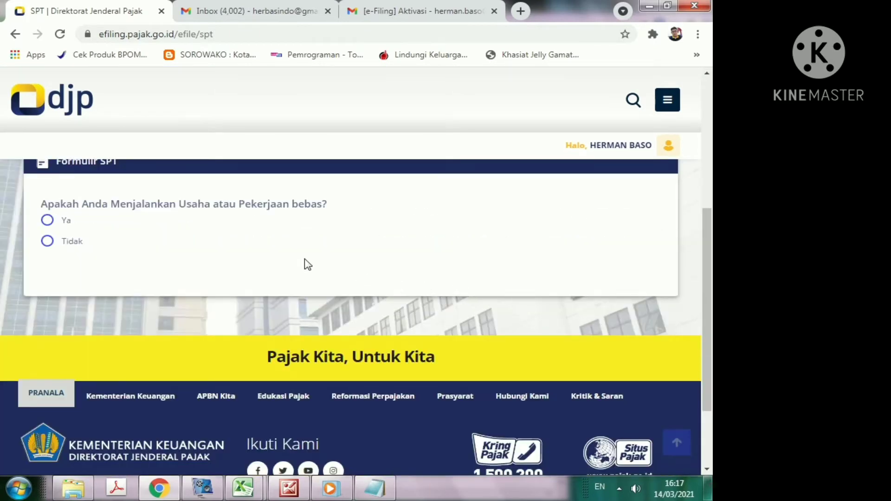
scroll(330, 260, up, 1)
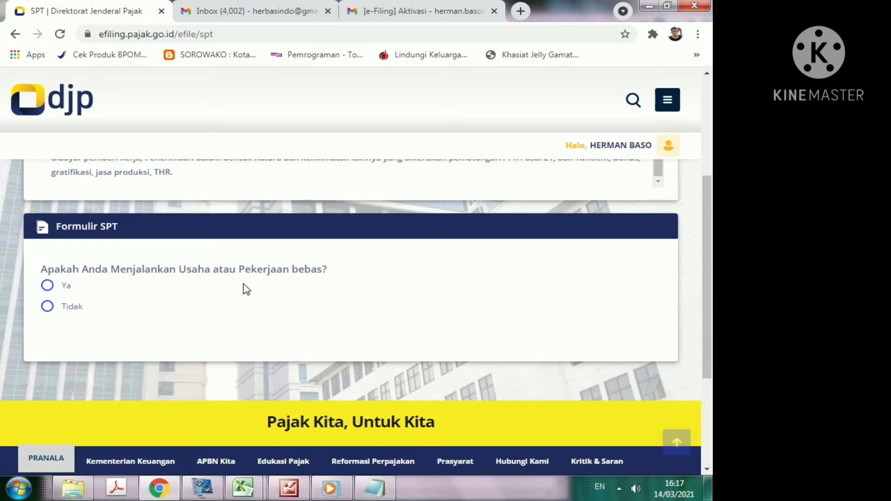
Step: Answer Tidak to both the business/freelance and the MT/PH separate-tax questions
click(47, 308)
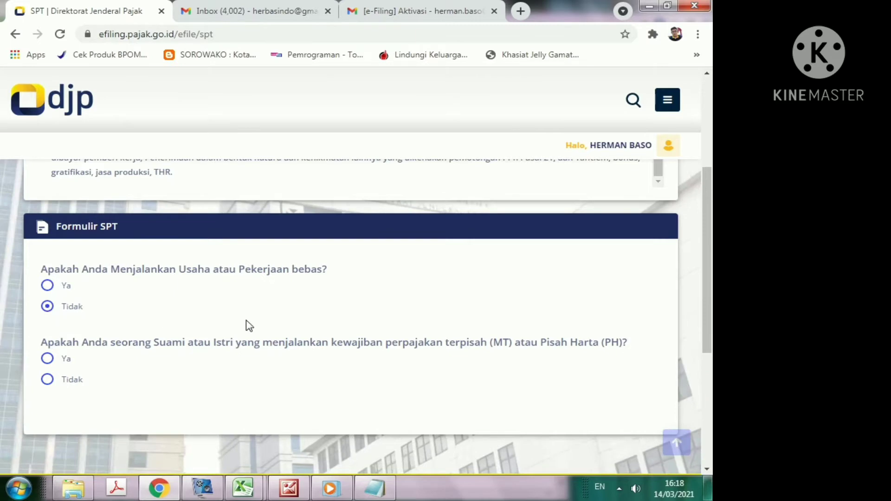
scroll(483, 354, down, 3)
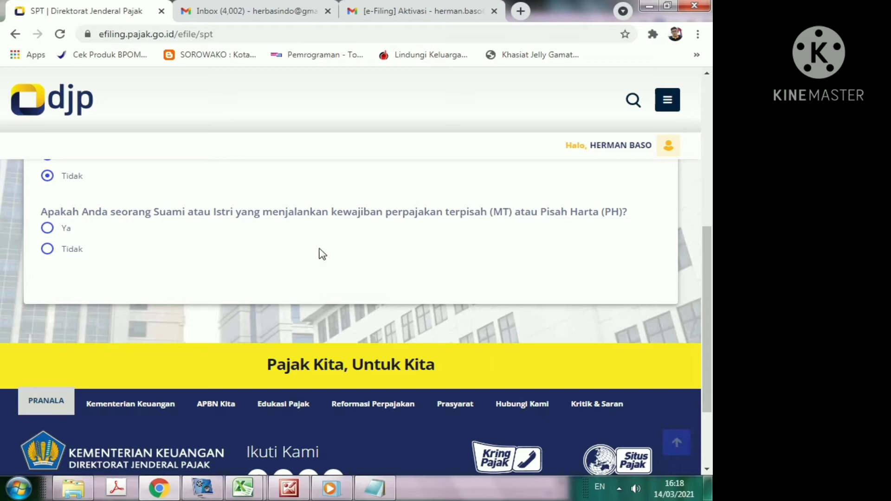
click(47, 250)
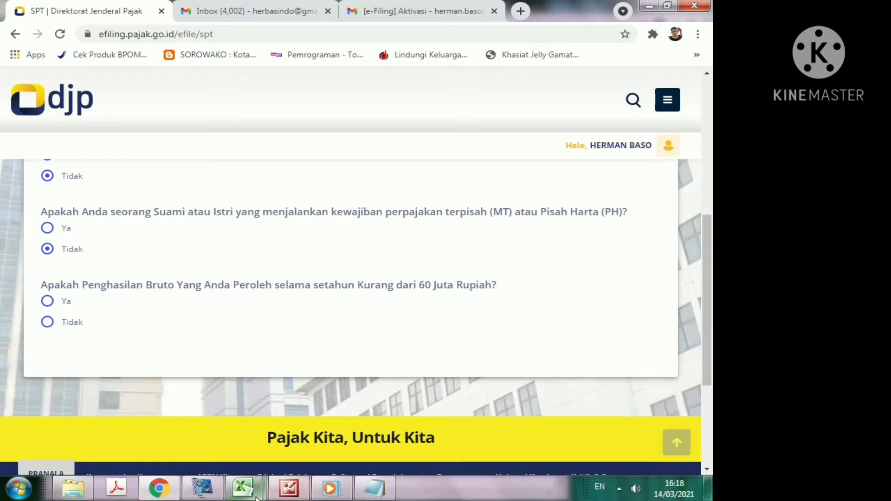
mouse_move(249, 494)
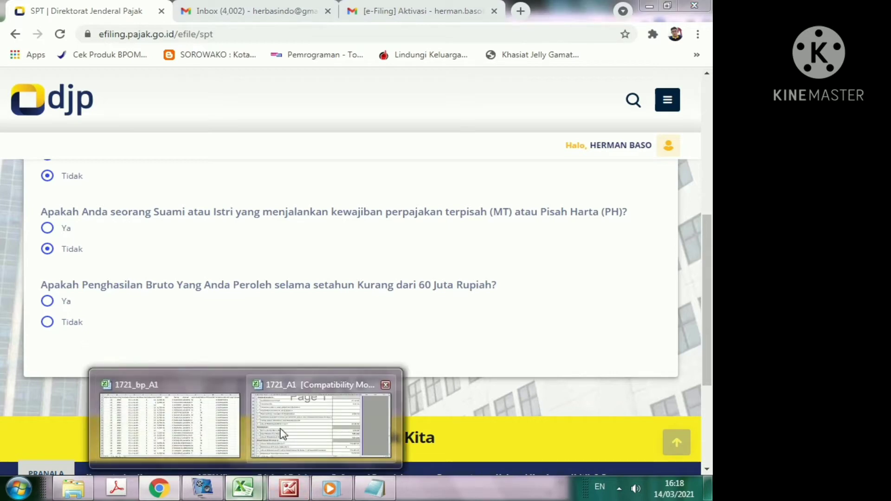
click(278, 427)
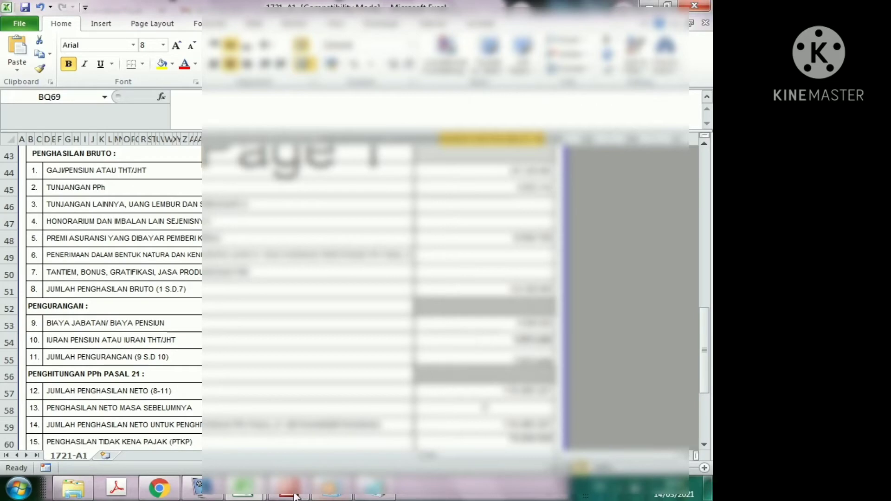
click(160, 487)
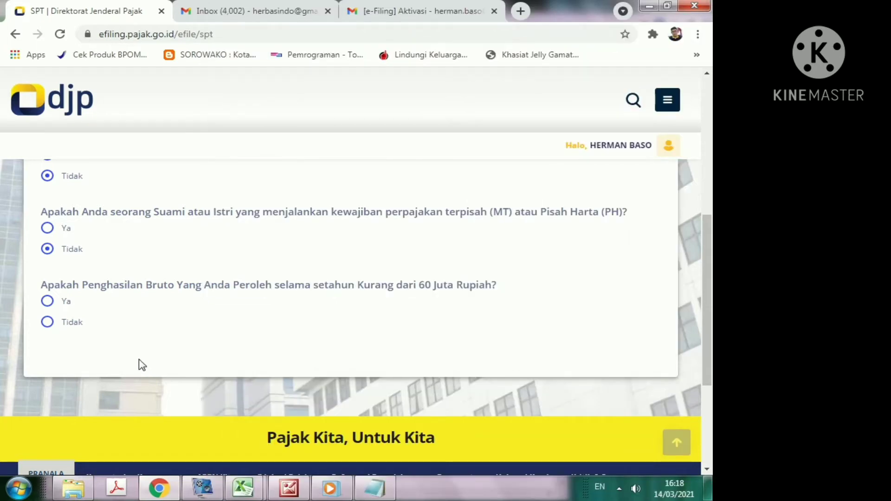
Step: Answer Tidak to the under-60-Juta gross income question and choose Dengan panduan
click(48, 322)
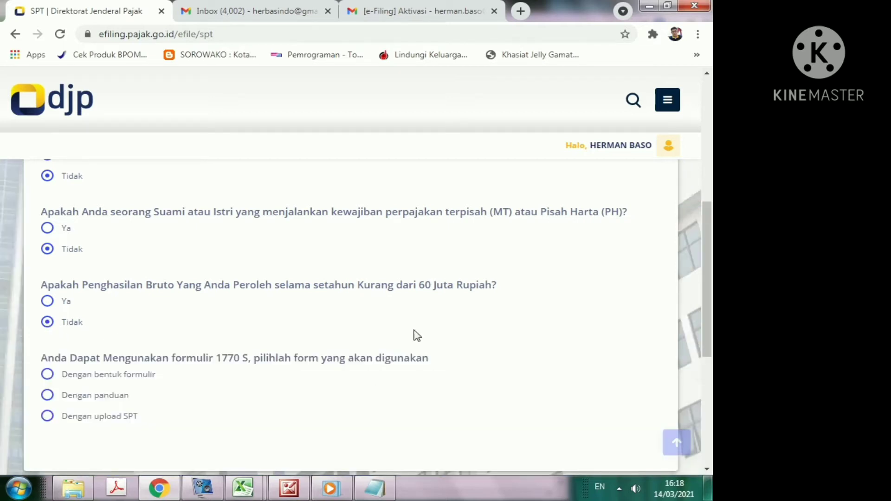
scroll(517, 334, down, 2)
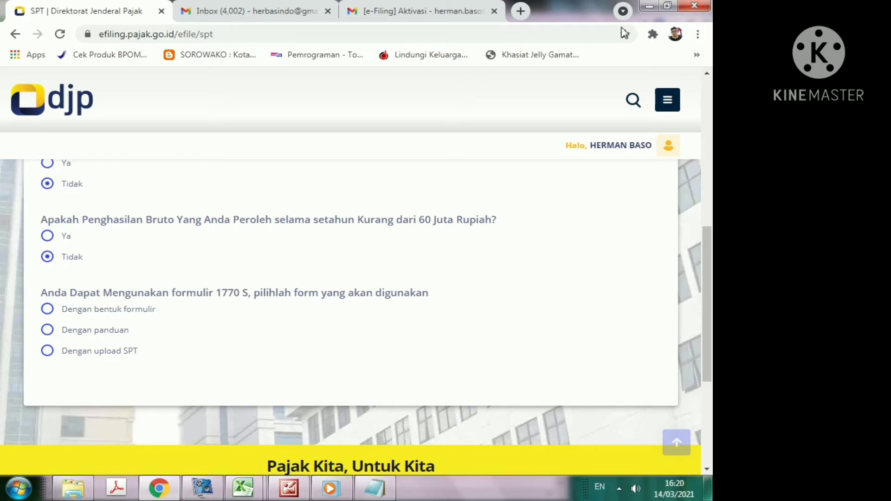
click(47, 331)
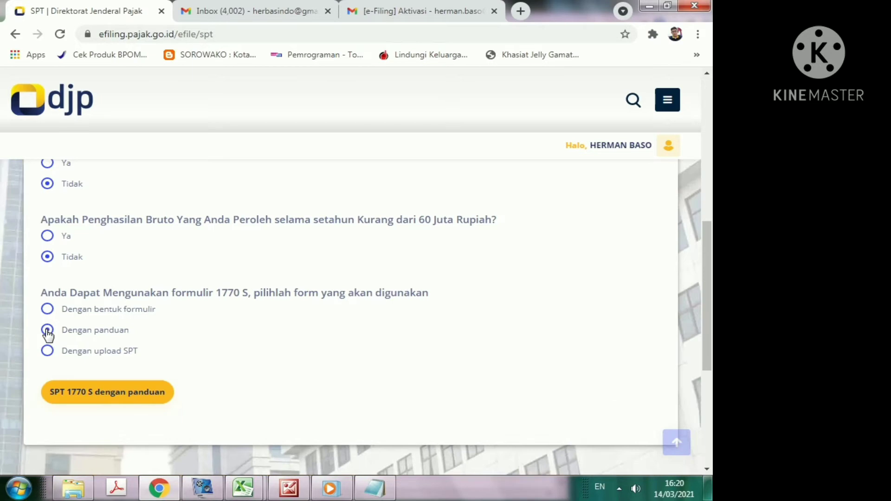
scroll(315, 340, down, 3)
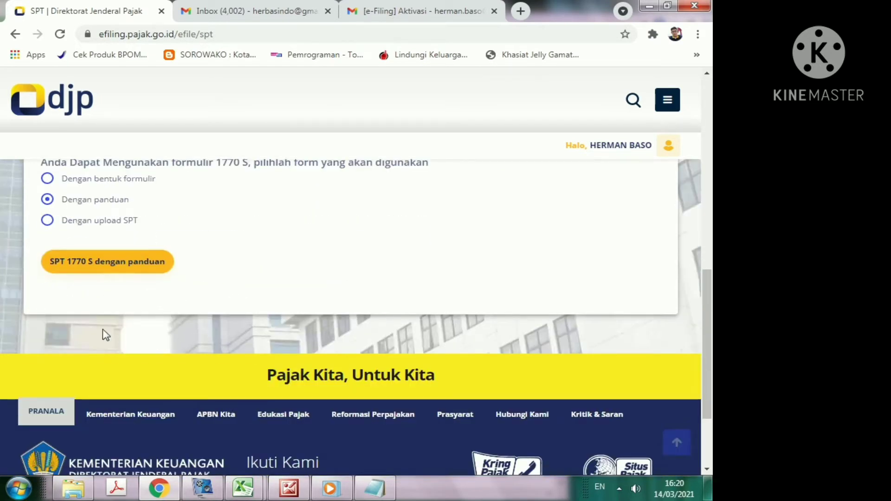
Step: Start the guided SPT 1770 S and set Tahun Pajak to 2020, status Normal
click(85, 266)
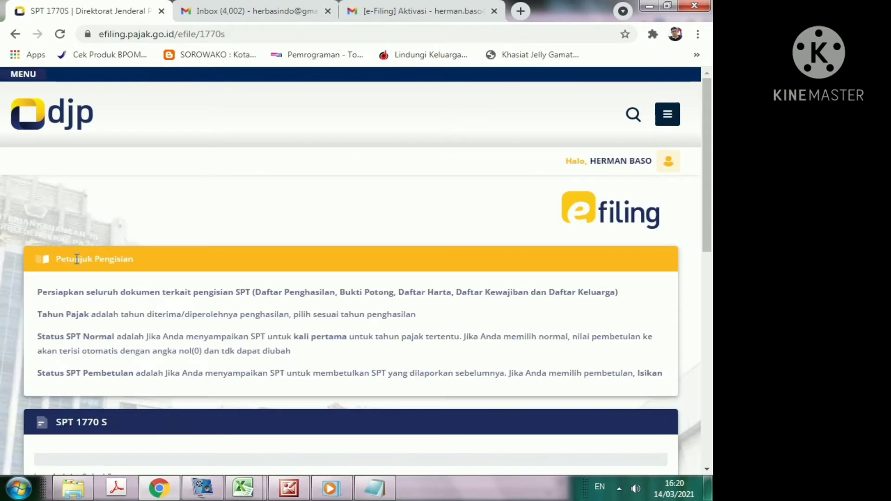
scroll(325, 279, down, 4)
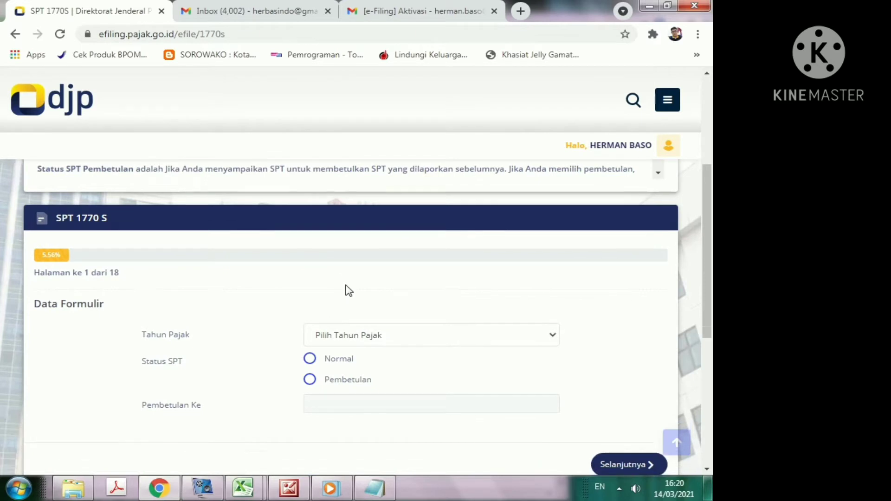
scroll(336, 288, down, 1)
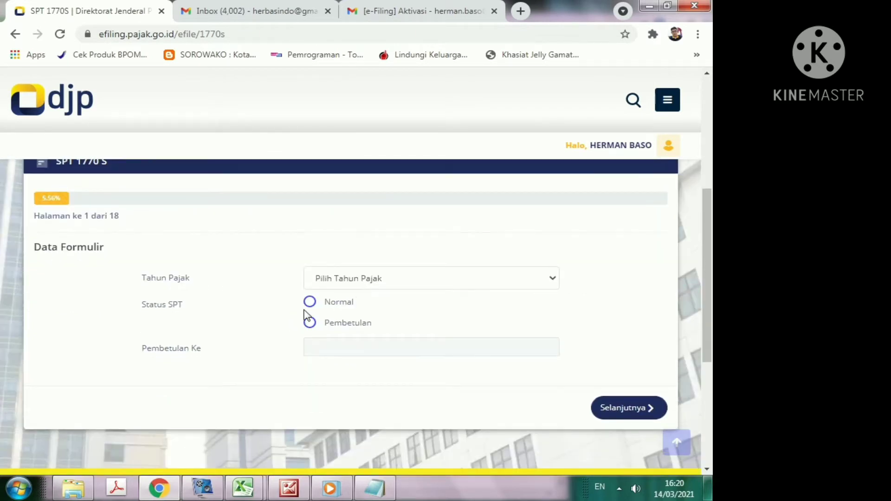
click(554, 282)
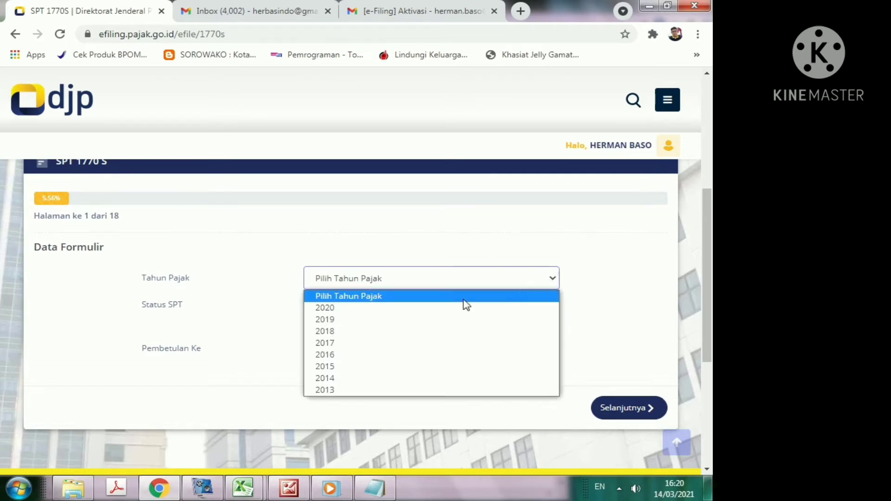
click(348, 308)
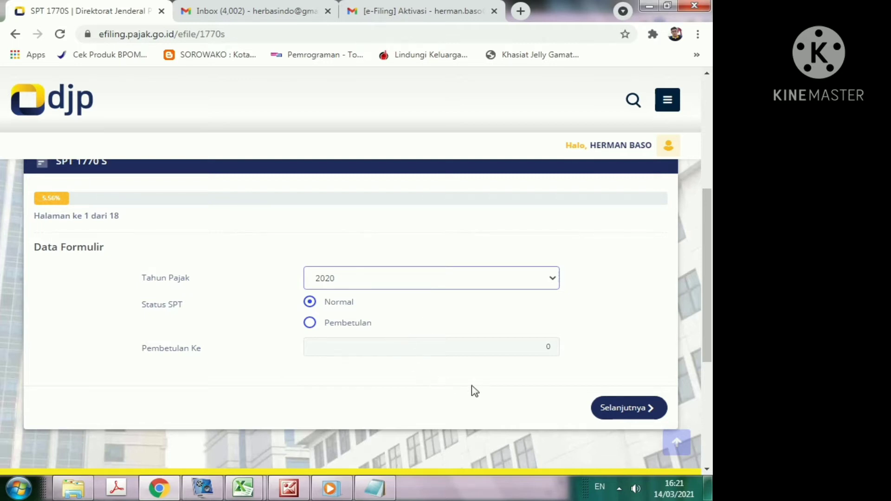
Step: Go to page 2 of 18 and add a new slip to the empty withholding list
click(624, 411)
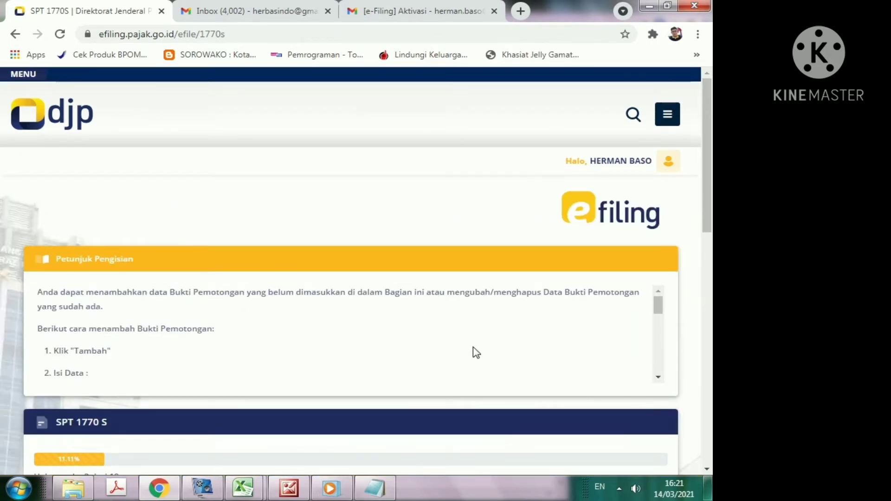
scroll(404, 343, down, 5)
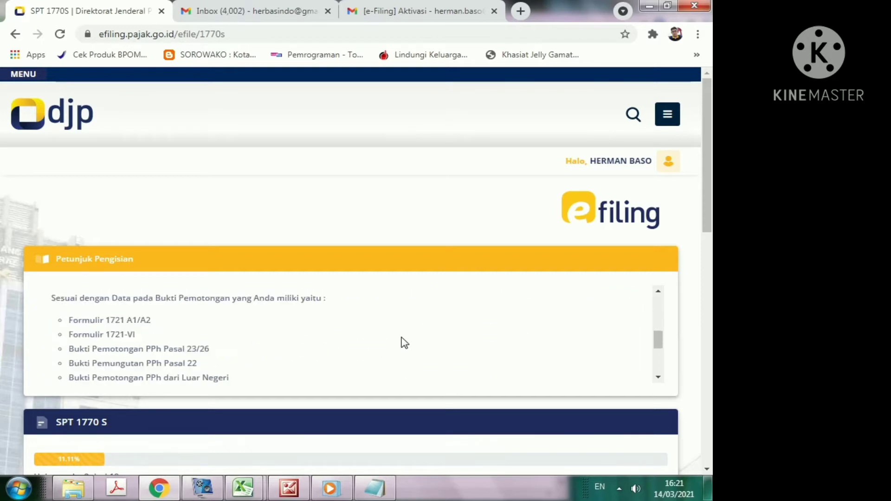
scroll(464, 316, up, 5)
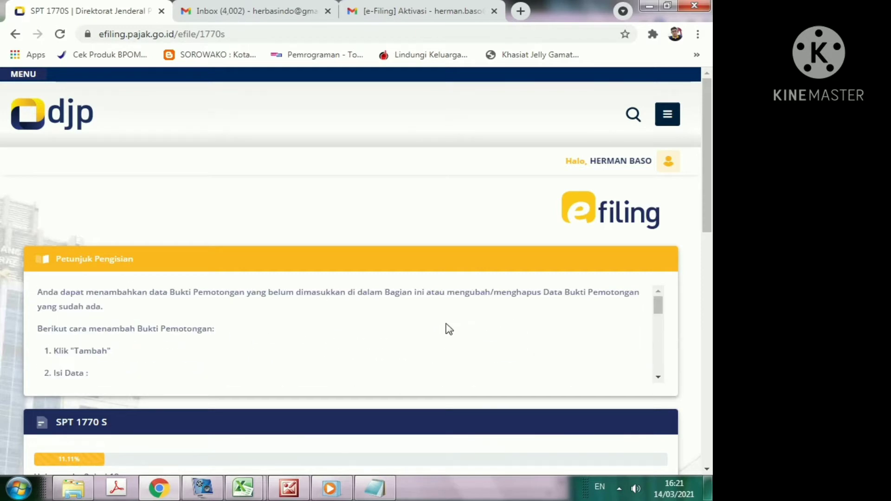
scroll(434, 331, down, 5)
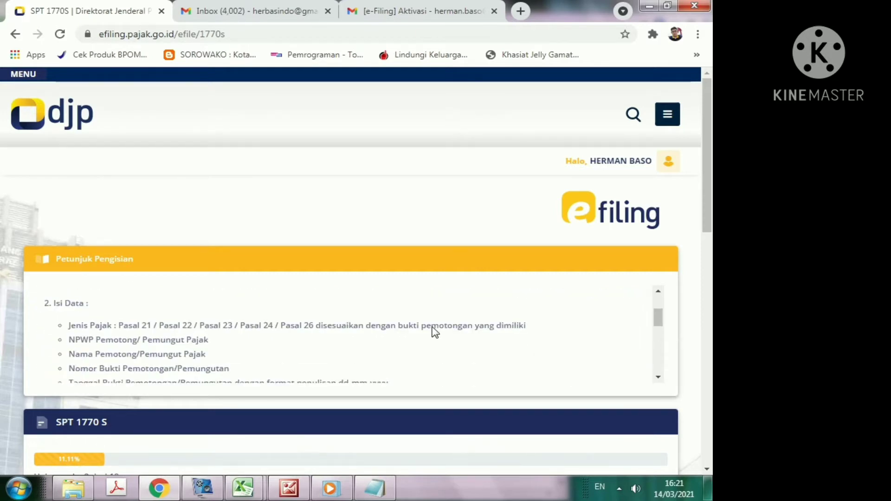
scroll(538, 352, down, 5)
scroll(539, 351, down, 7)
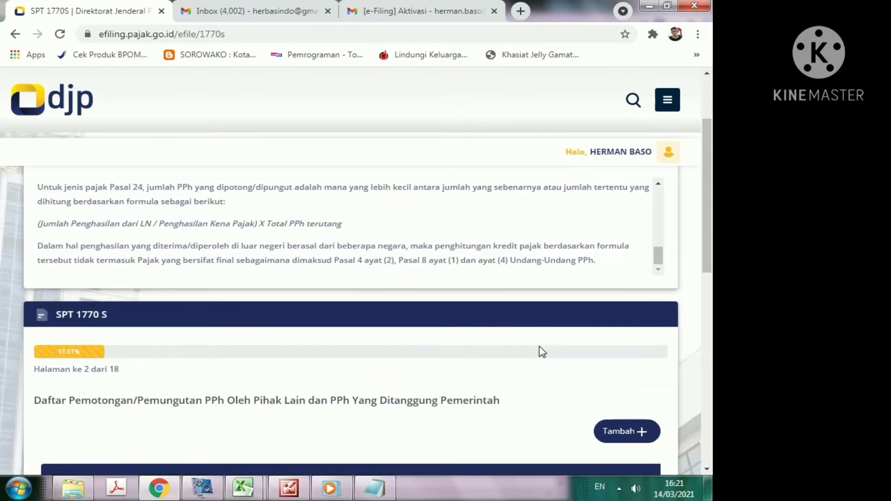
scroll(534, 347, up, 2)
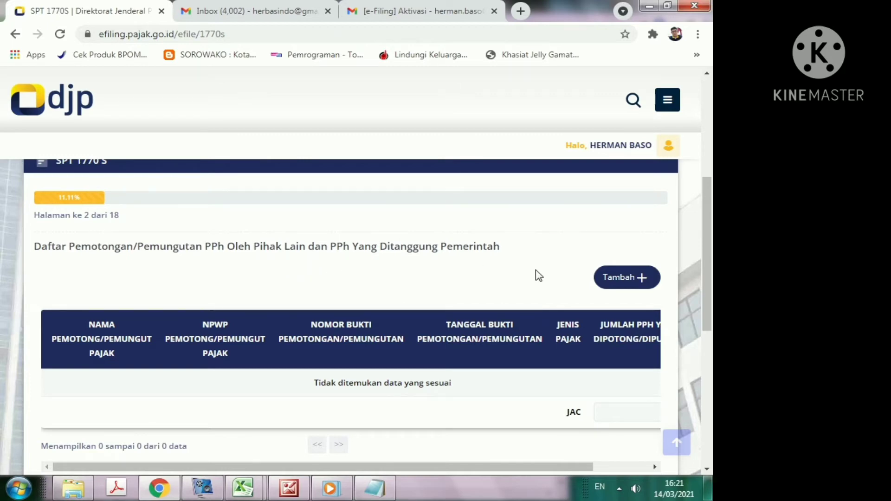
scroll(586, 267, up, 2)
scroll(586, 267, up, 1)
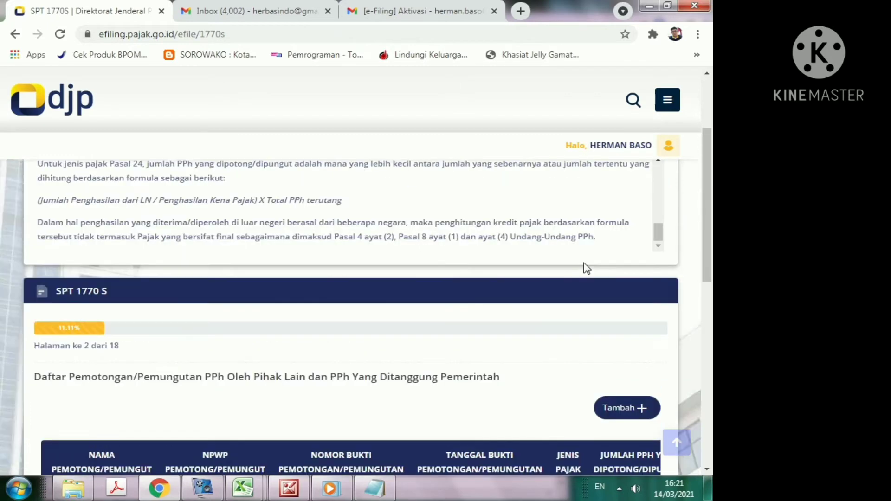
scroll(583, 265, up, 3)
scroll(604, 271, down, 6)
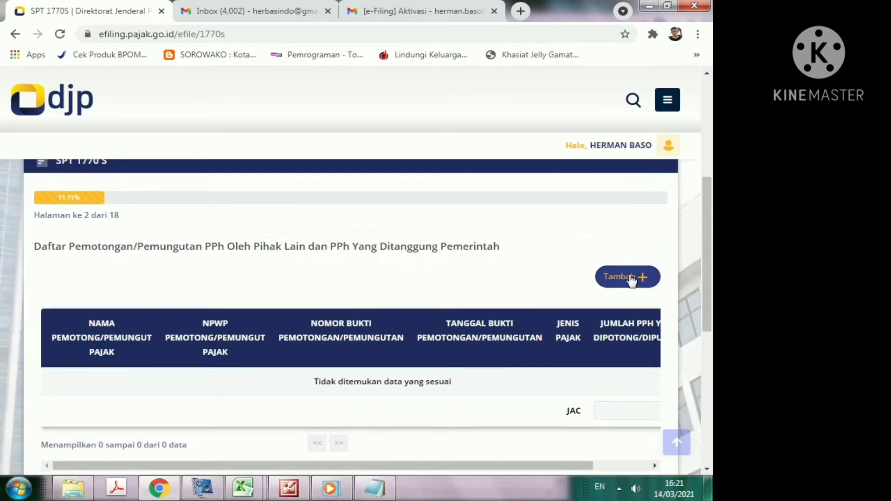
click(631, 278)
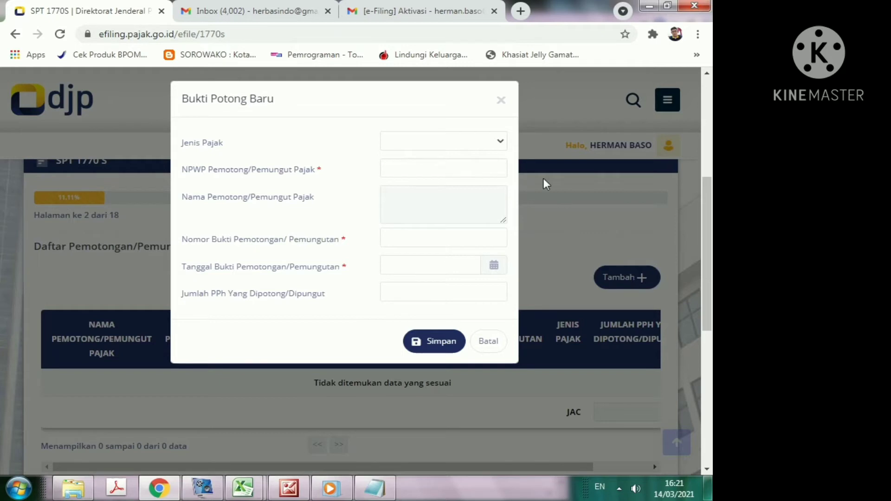
Step: Fill the slip with Pasal 21, the withholder's NPWP, name CENTRA LINGGA PERKASA, and number starting 1
click(503, 144)
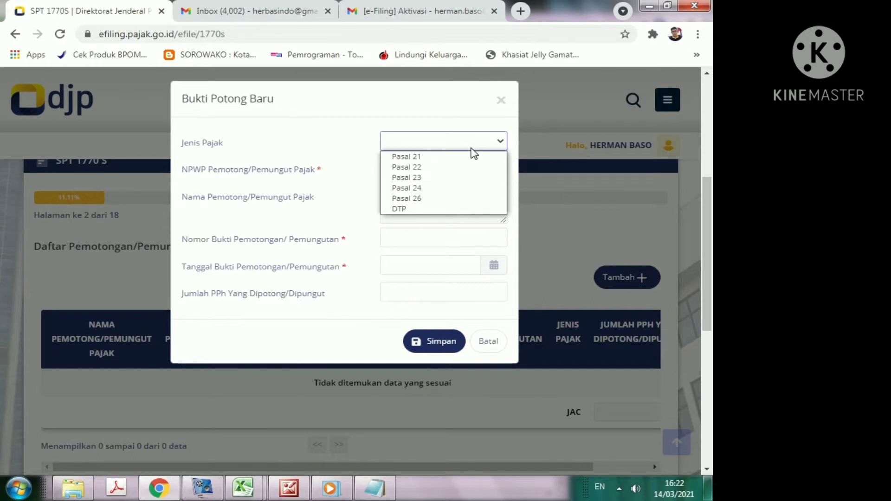
click(435, 158)
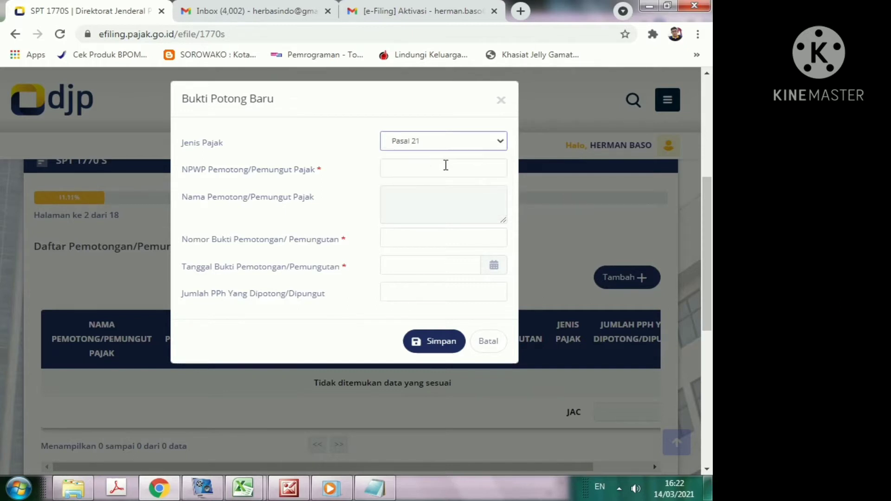
click(445, 166)
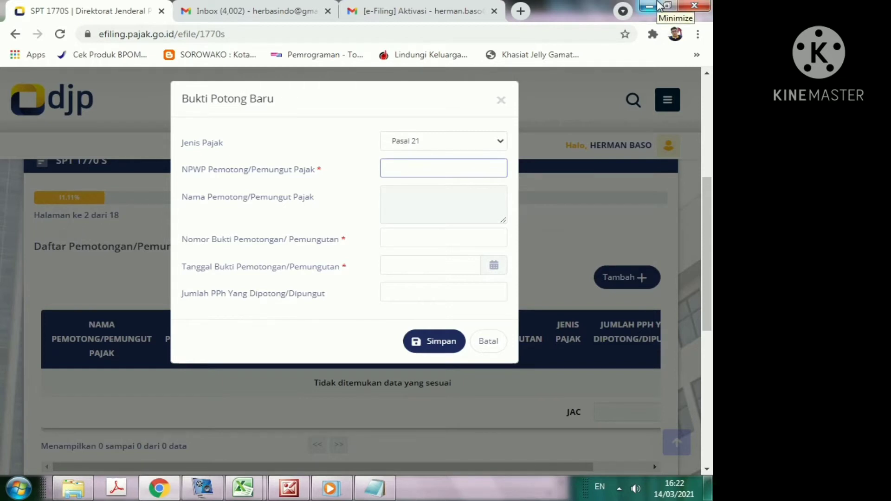
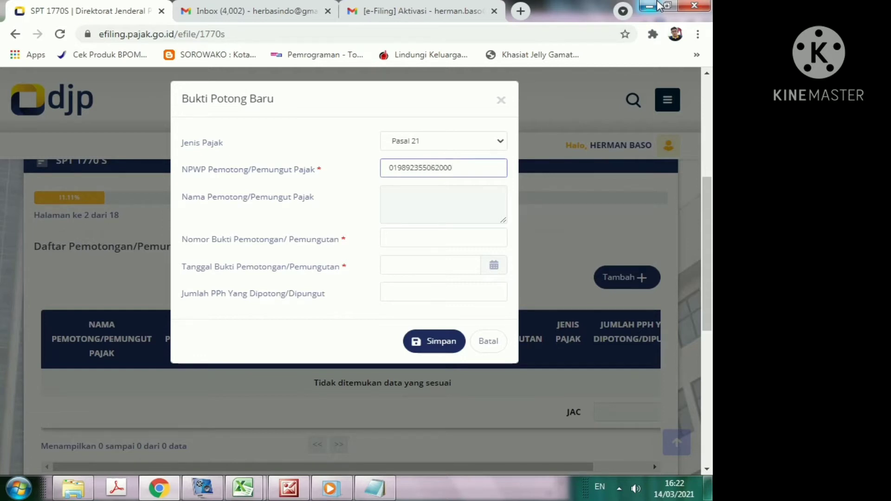
click(453, 213)
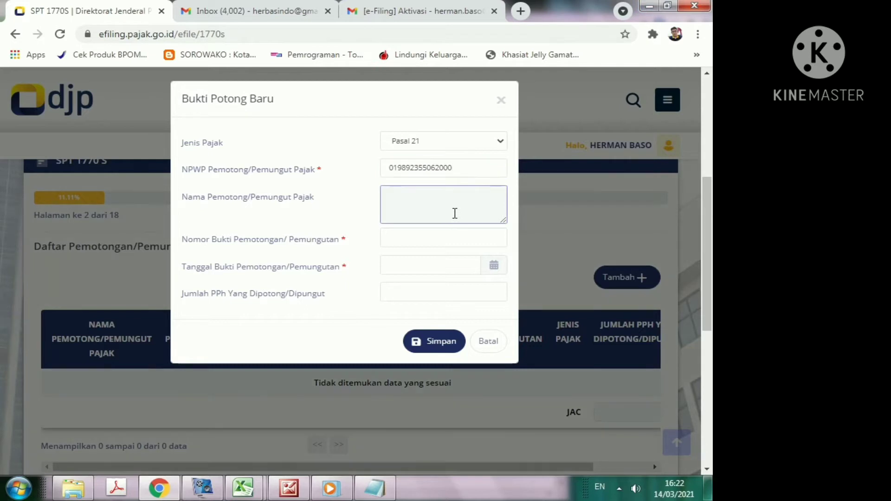
click(458, 230)
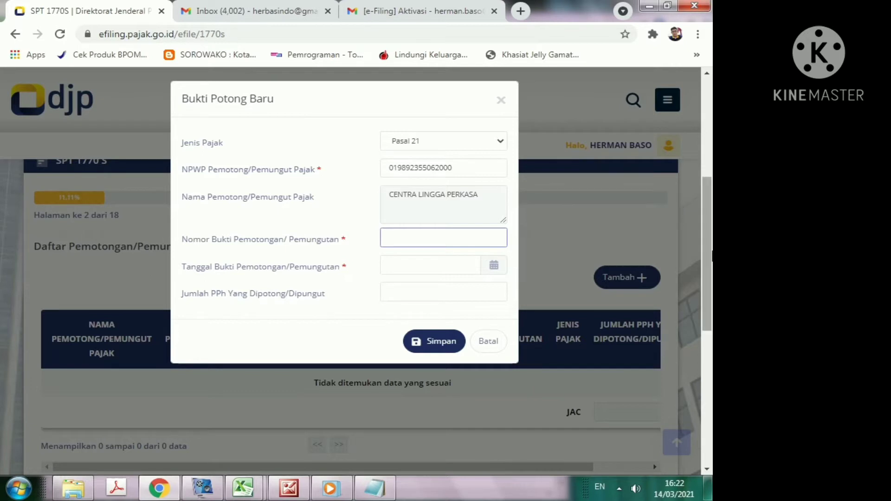
text(12-)
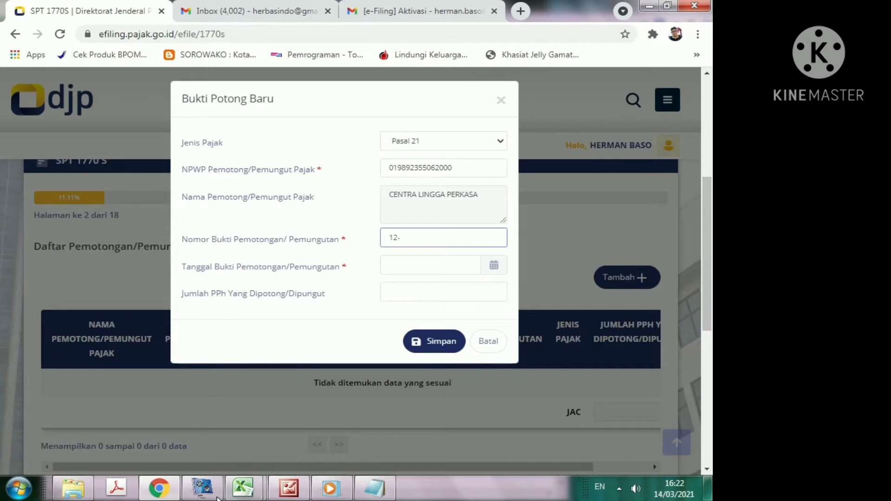
Step: In the 1721_A1 workbook, enter 2020 in the NOMOR year cell AS11
mouse_move(240, 494)
click(175, 444)
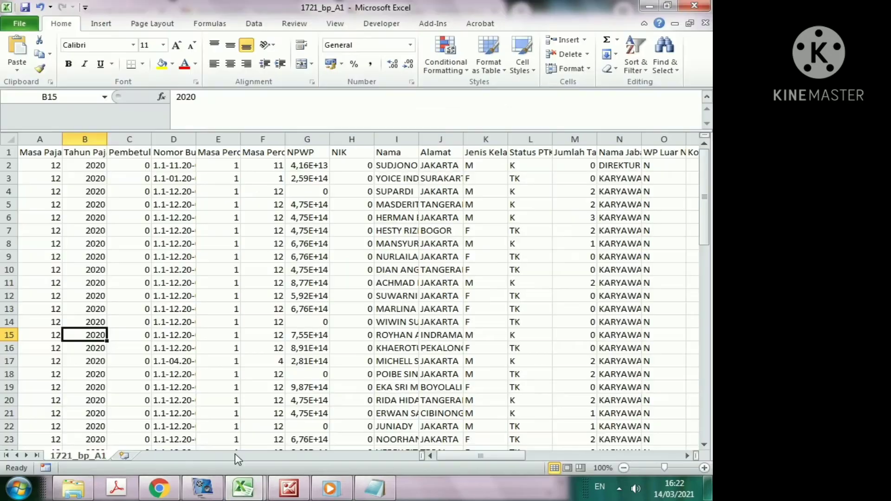
mouse_move(253, 478)
click(297, 409)
scroll(265, 422, up, 12)
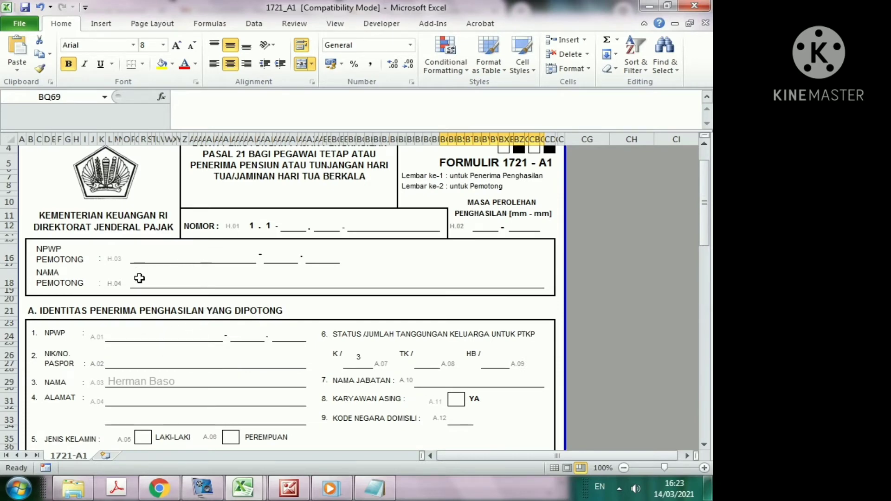
click(290, 224)
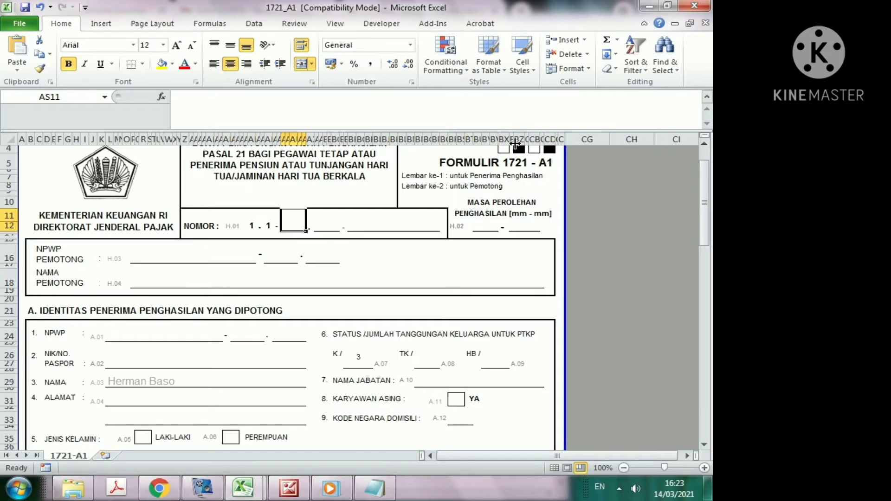
text(2020)
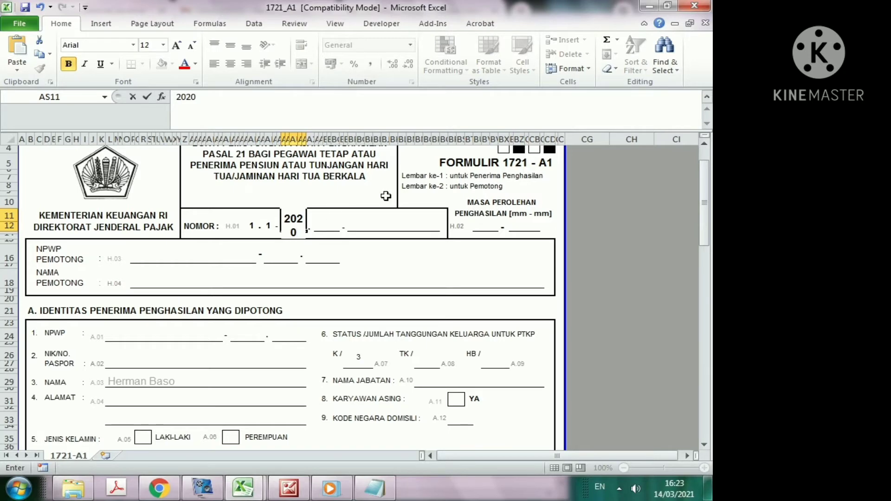
click(378, 225)
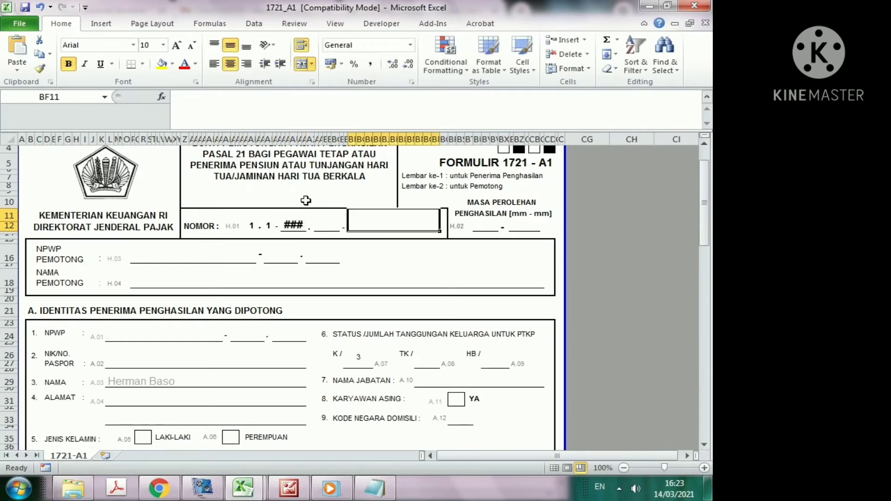
Step: Set cell AS11's font size to 8 so 2020 displays, then return to Chrome
click(293, 226)
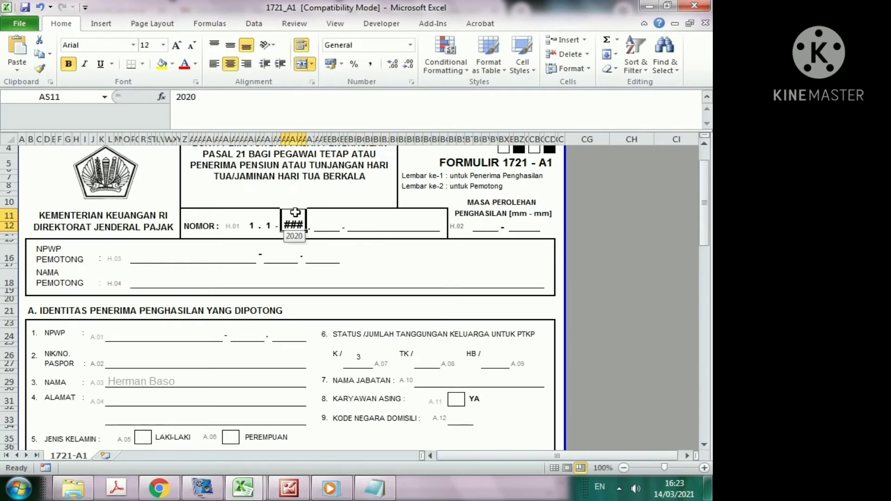
click(163, 45)
click(151, 60)
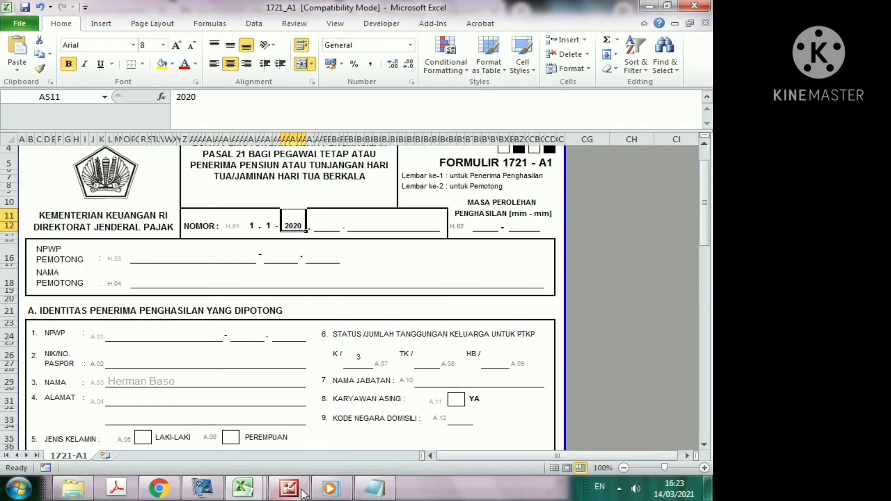
click(160, 495)
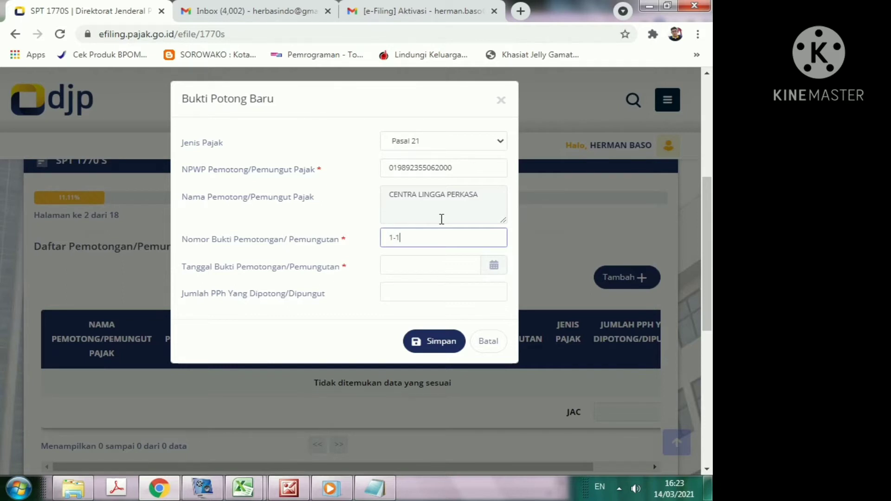
Step: Complete slip number 1-1.2020 and set the slip date to 02-03-2021
text(2020)
click(421, 266)
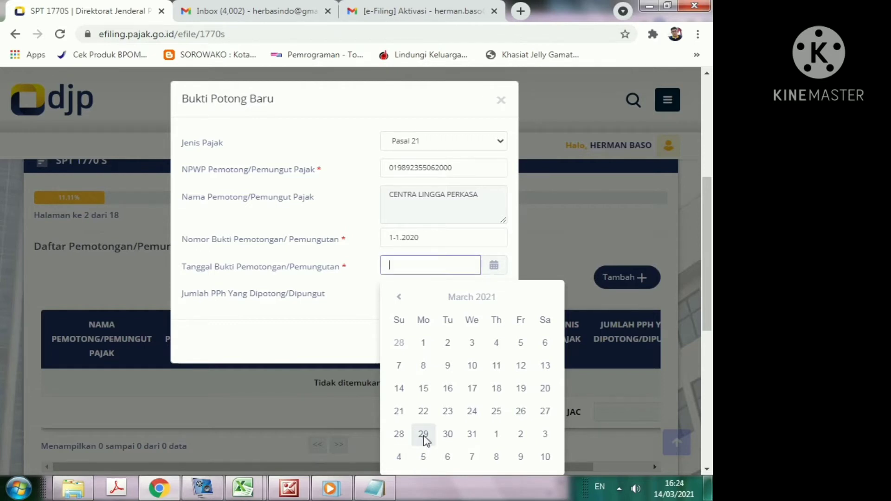
click(448, 344)
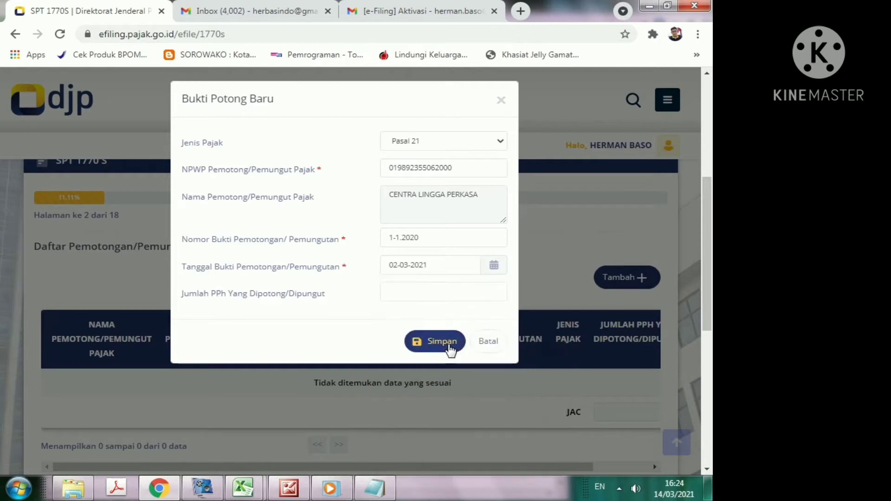
click(417, 293)
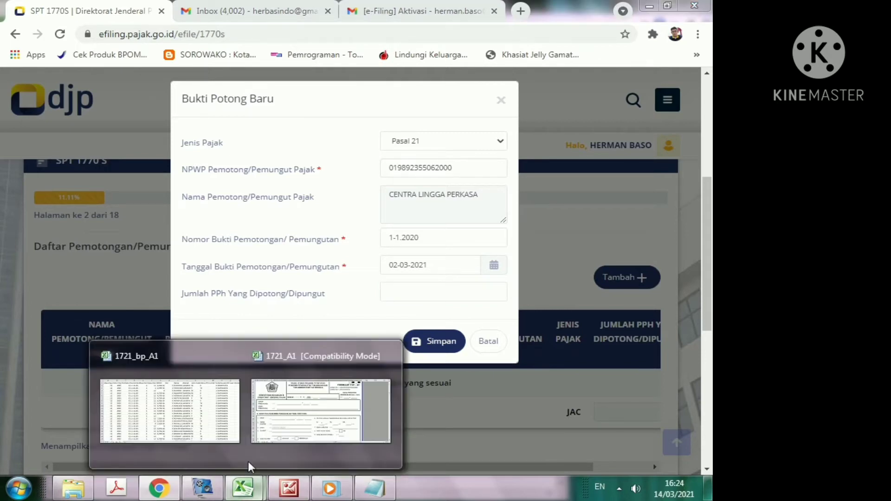
Step: Copy the row-20 withheld PPh amount 2.224.750 from cell BN65 in 1721_A1
click(288, 408)
scroll(531, 353, down, 15)
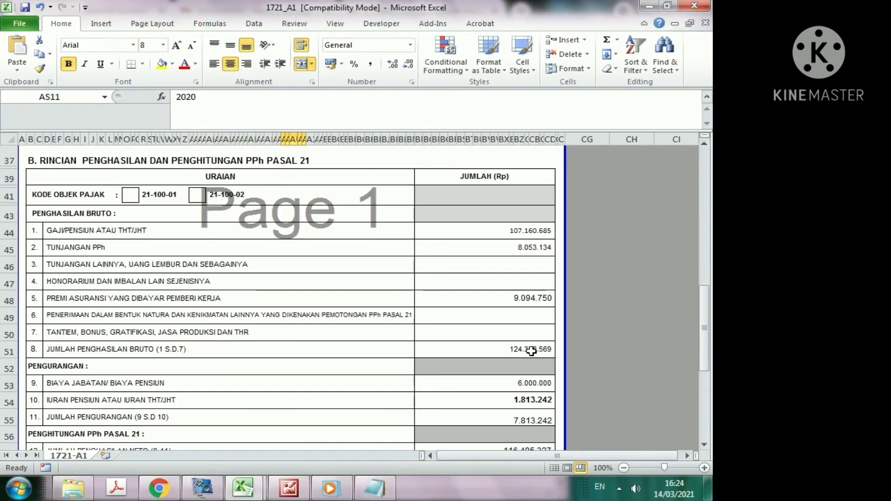
scroll(531, 350, up, 5)
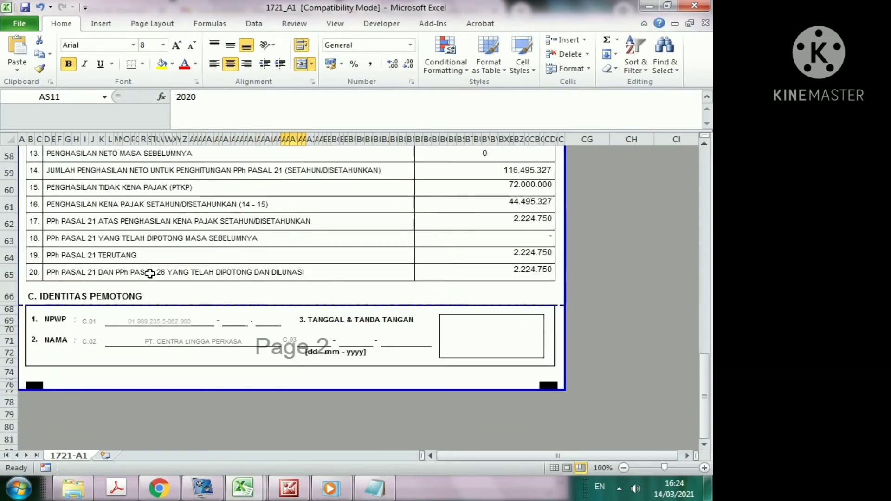
click(525, 272)
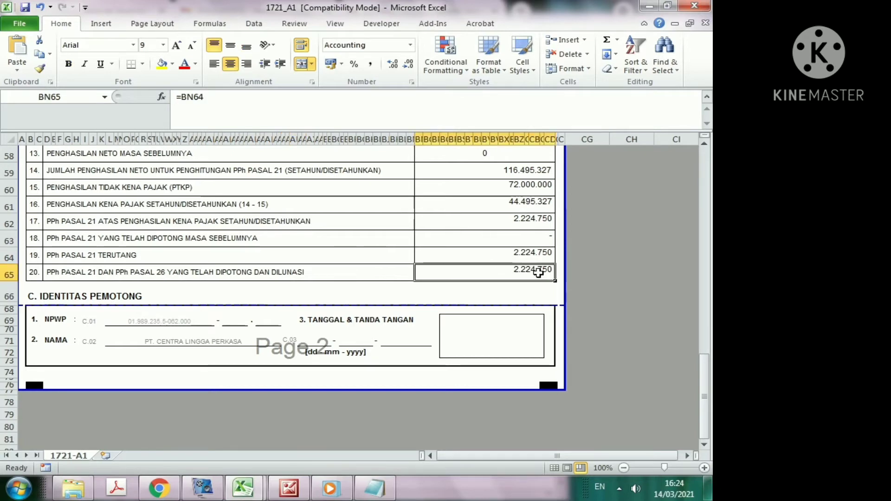
key(ctrl+c)
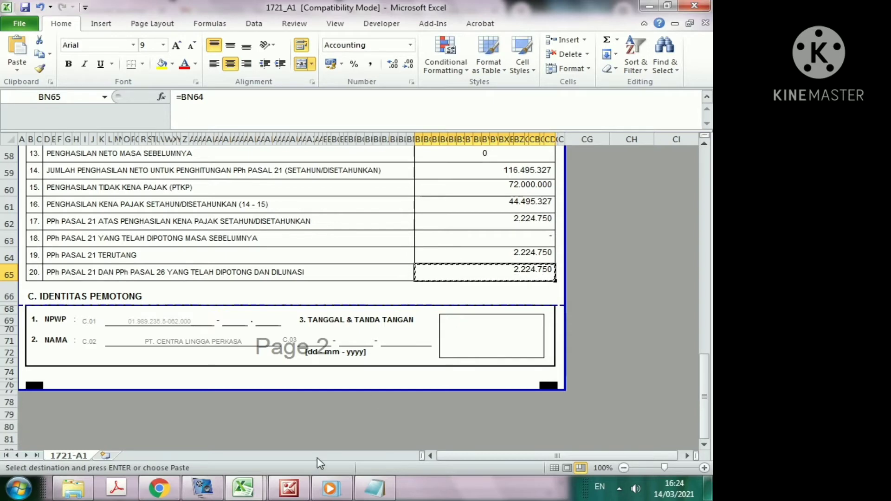
click(158, 488)
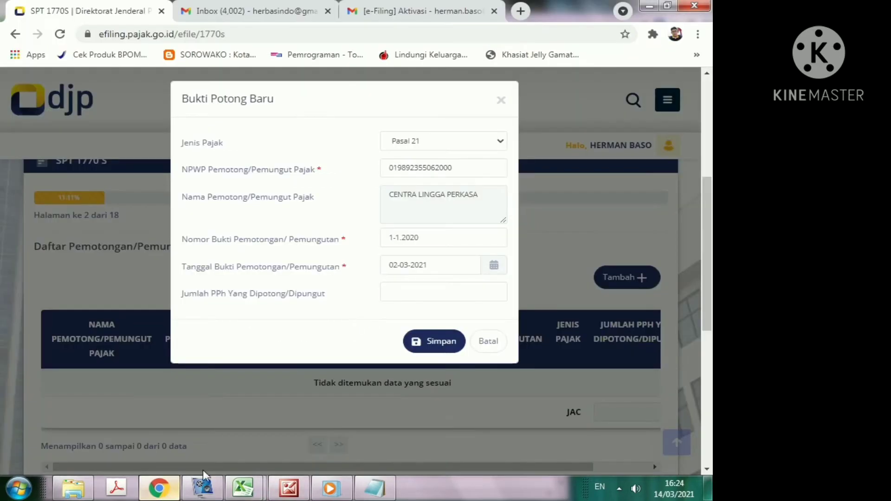
Step: Paste 2.224.750 into Jumlah PPh and save the CENTRA LINGGA PERKASA withholding slip
right_click(472, 293)
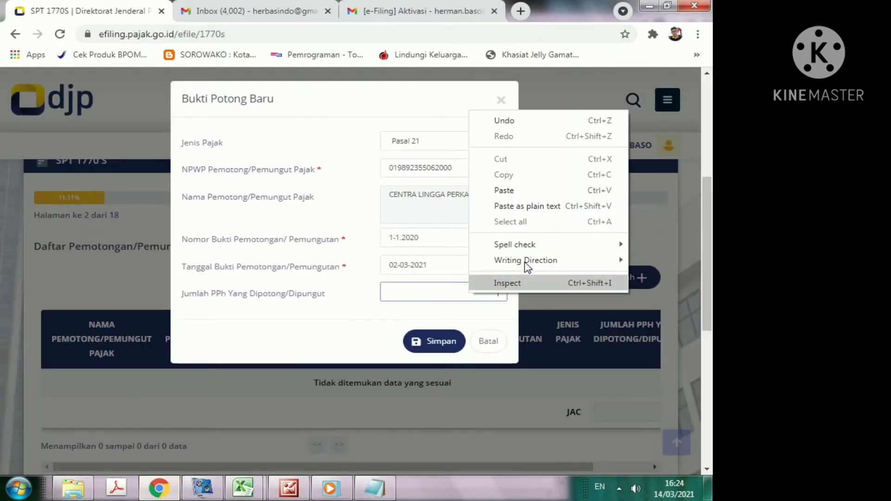
click(523, 190)
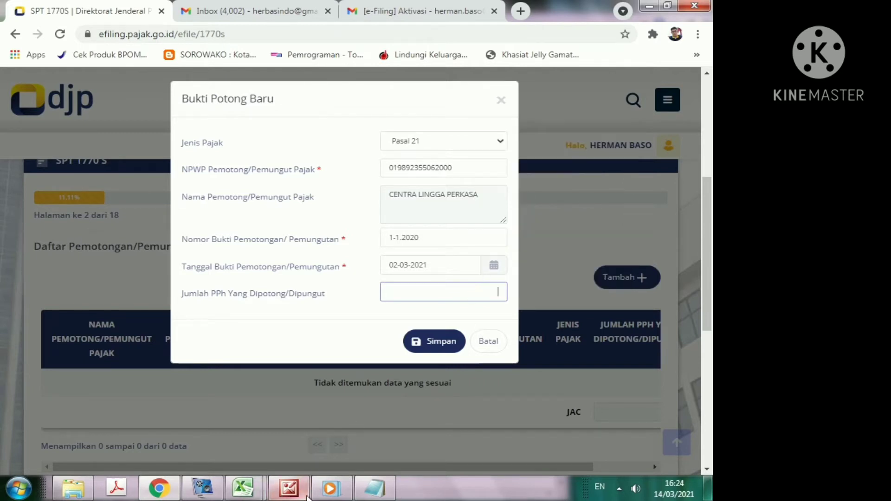
mouse_move(249, 496)
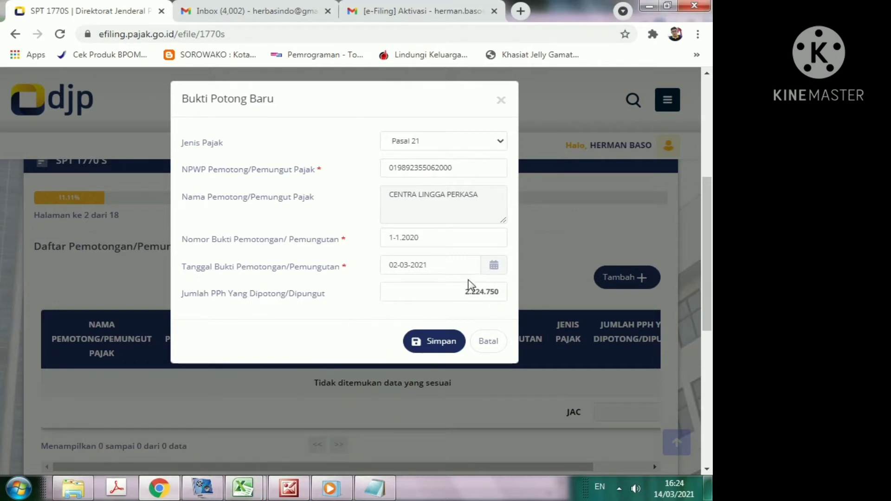
click(441, 343)
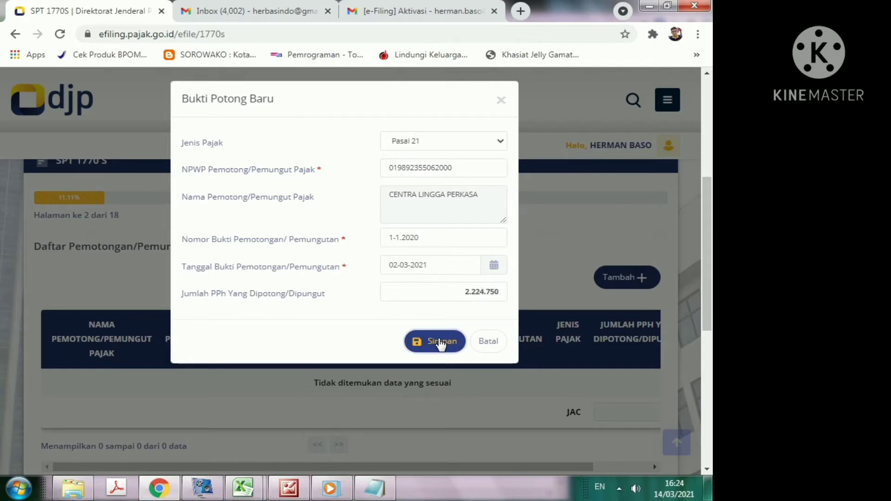
click(441, 342)
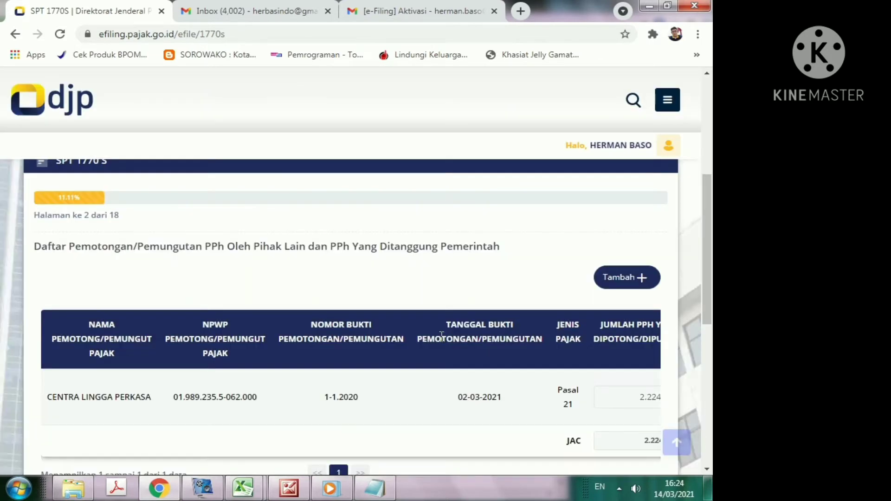
Step: Advance to page 3 and select the domestic net employment income field
scroll(419, 323, down, 3)
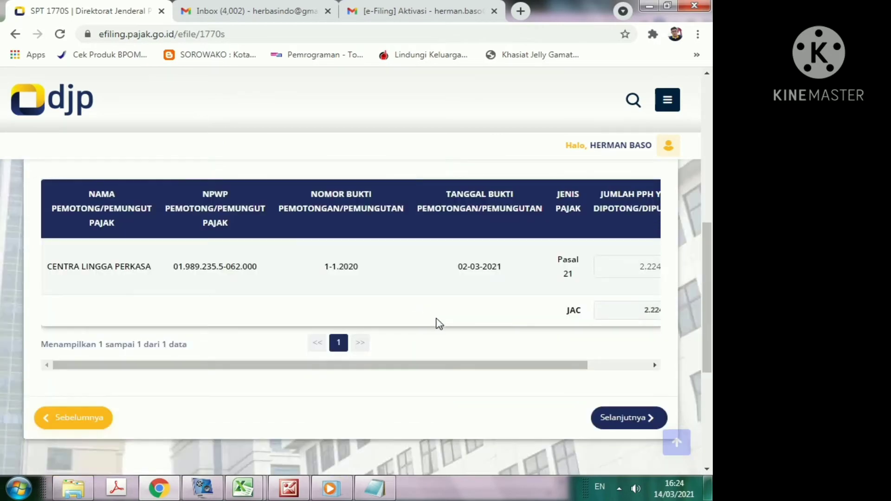
scroll(438, 323, down, 3)
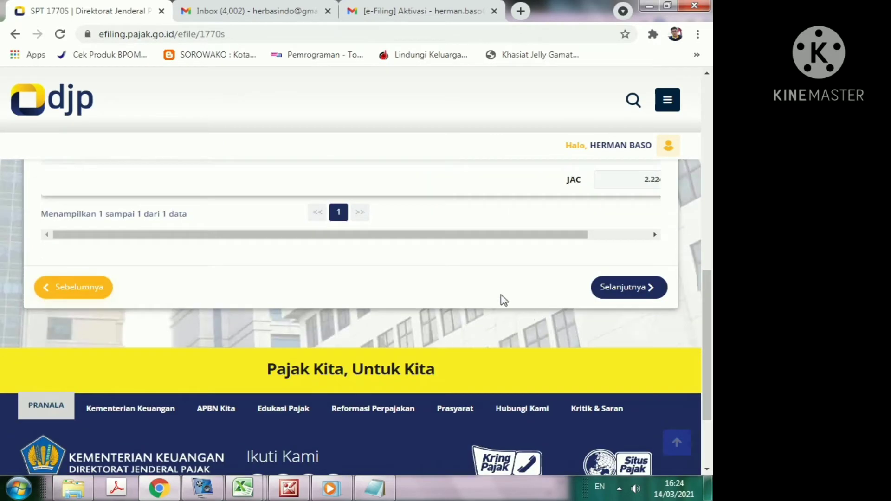
click(625, 289)
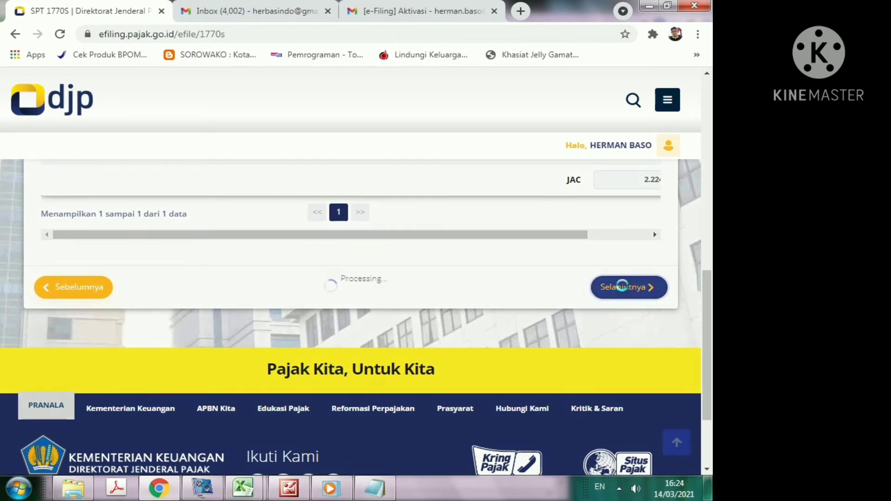
scroll(277, 354, down, 6)
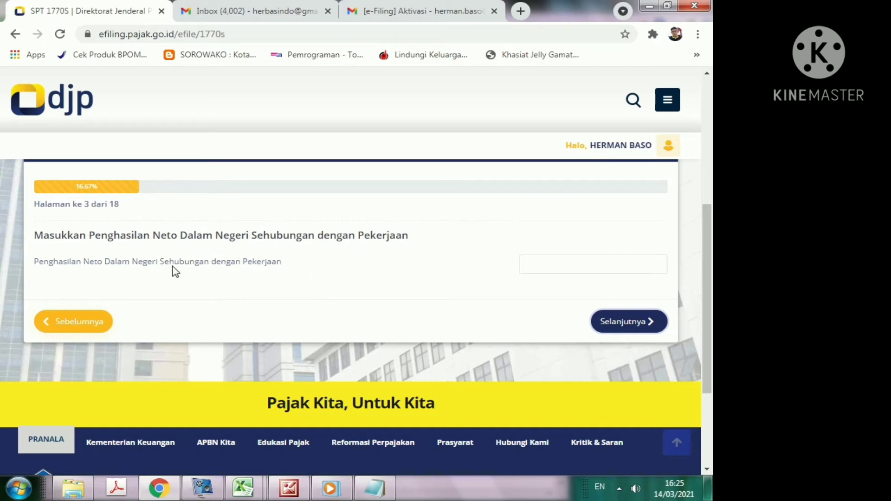
click(557, 267)
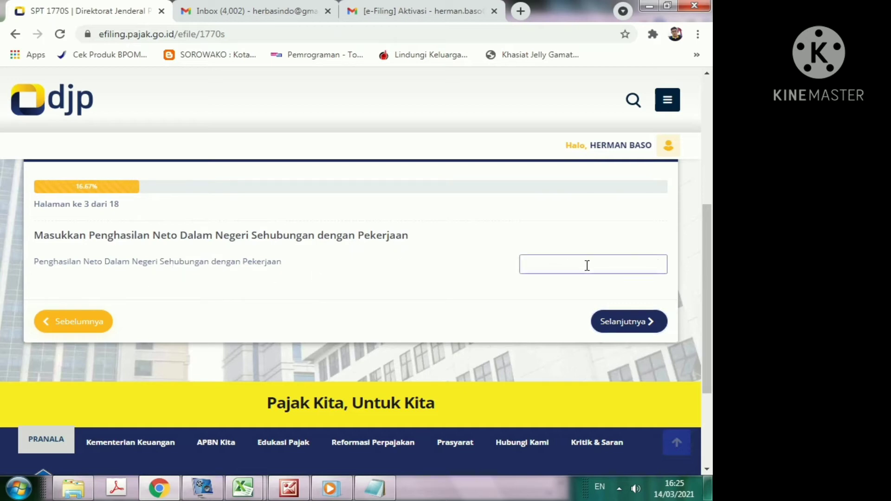
click(243, 487)
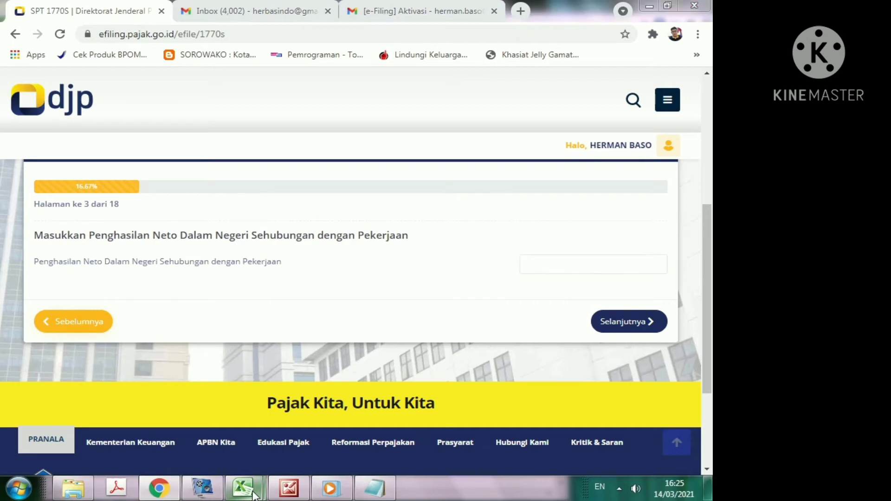
Step: In the 1721_A1 workbook, locate the row 57 net income amount
click(304, 442)
scroll(461, 312, up, 5)
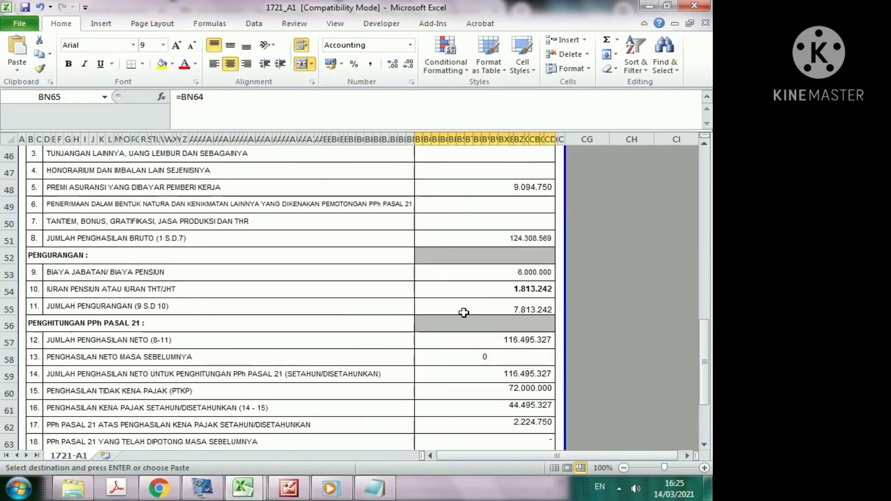
scroll(490, 307, up, 3)
scroll(490, 307, down, 1)
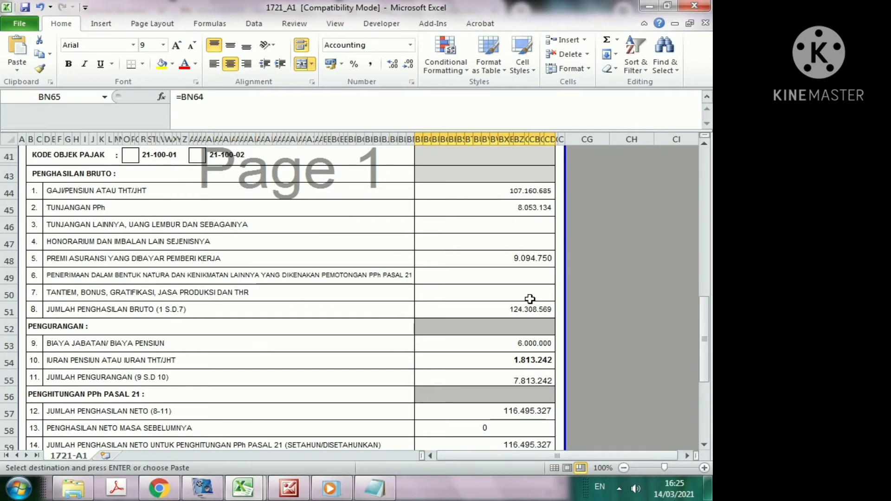
scroll(530, 299, up, 4)
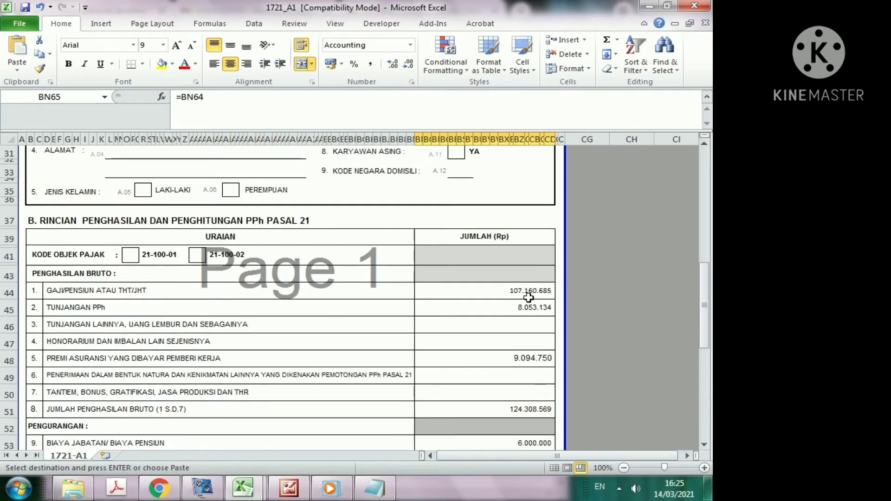
scroll(529, 300, down, 5)
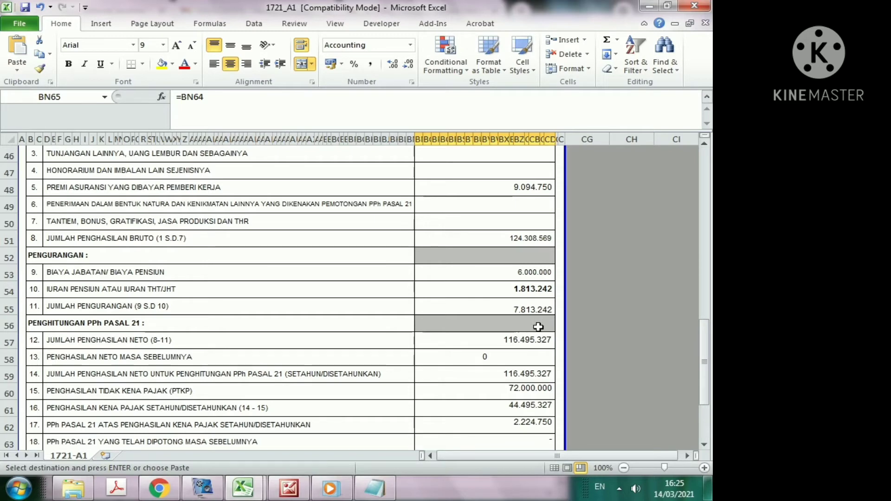
click(536, 341)
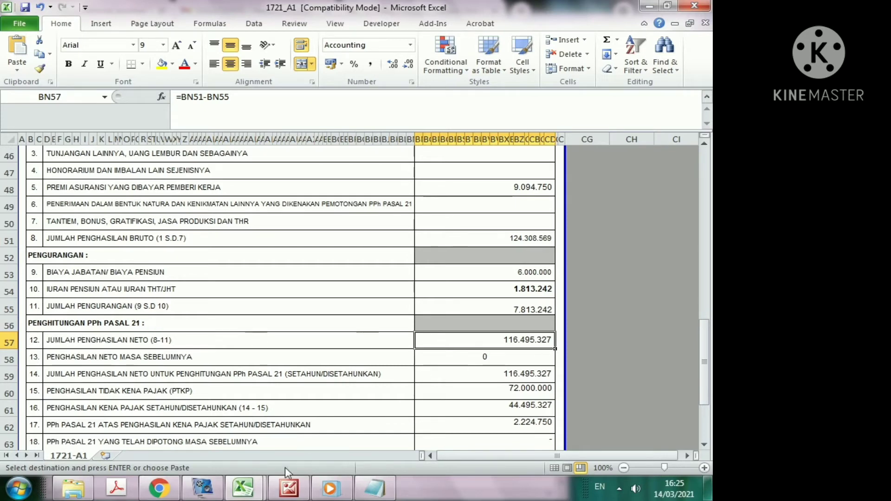
Step: Recheck the BN57 net income formula (116.495.327) and return to the e-filing form
click(200, 490)
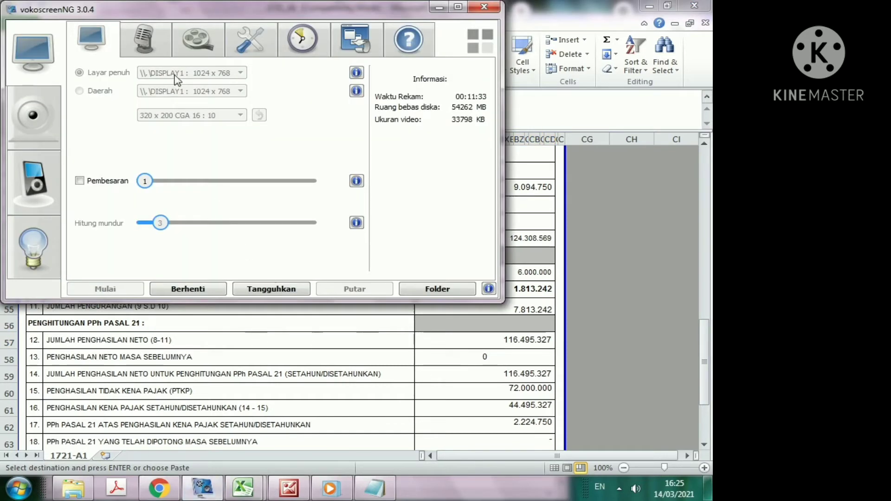
click(79, 181)
click(543, 340)
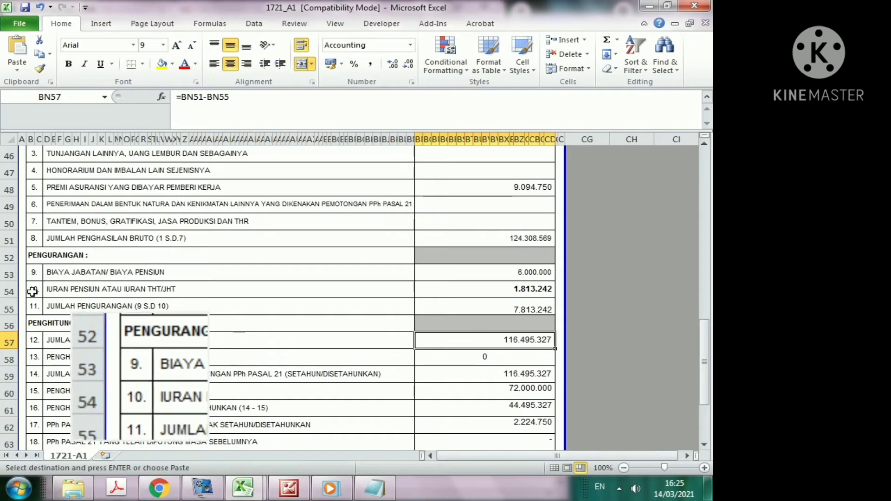
click(31, 338)
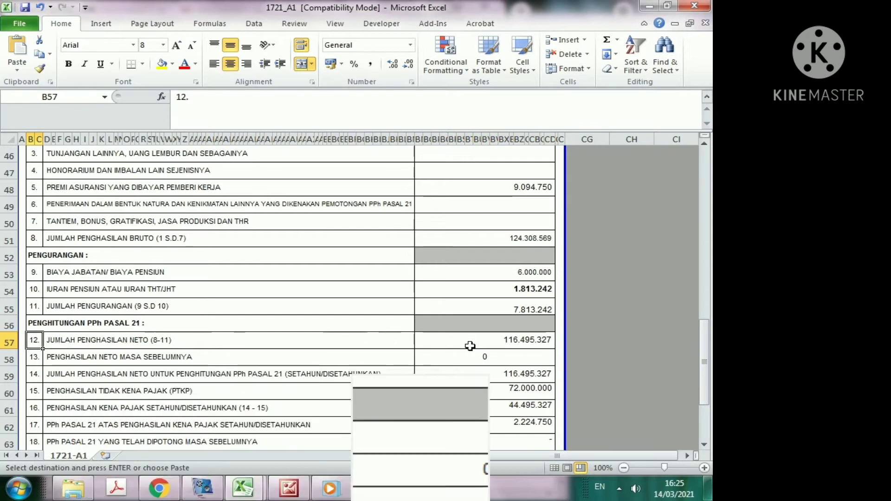
click(526, 341)
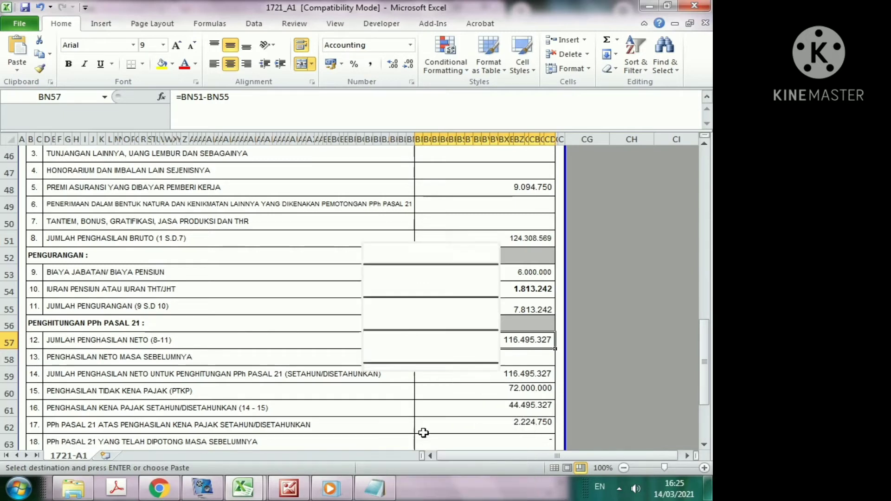
click(166, 495)
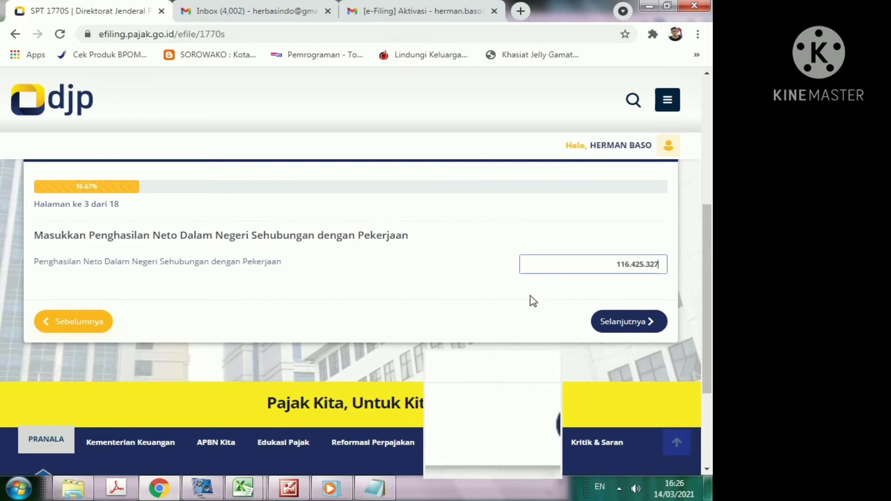
Step: Correct page 3 net employment income from 116.425.327 to 116.495.327 after rechecking the worksheet
click(525, 297)
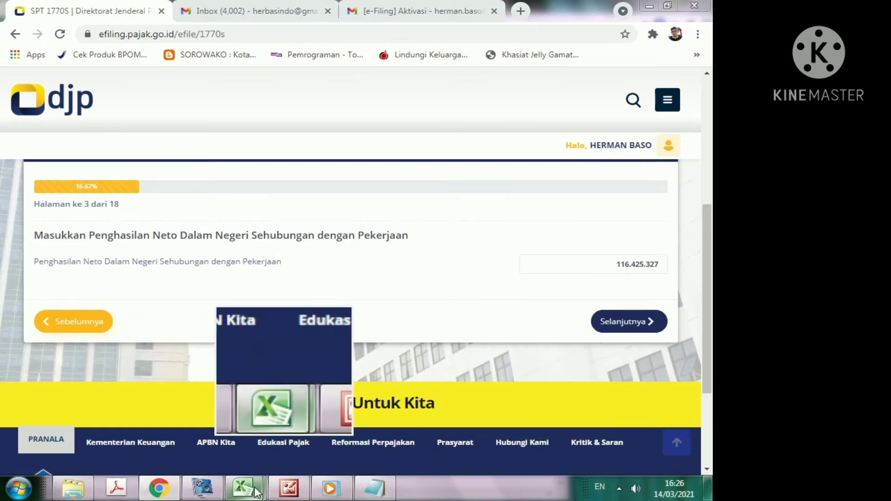
mouse_move(243, 487)
click(325, 448)
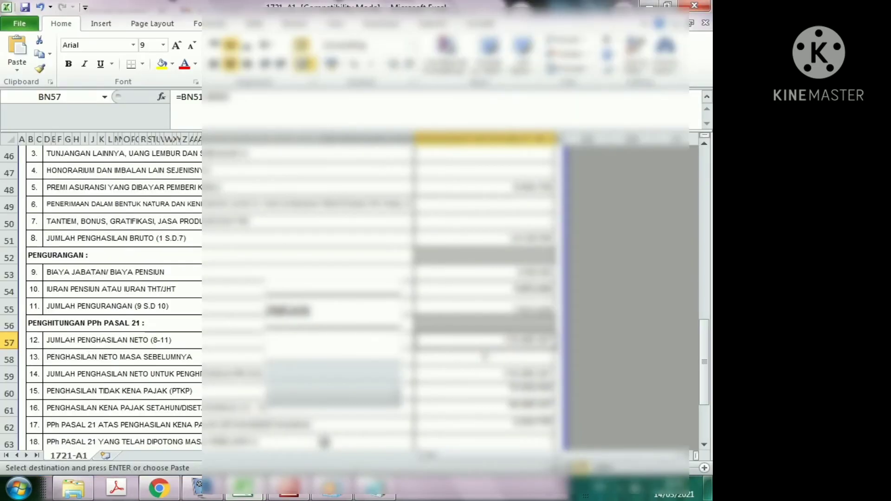
click(159, 487)
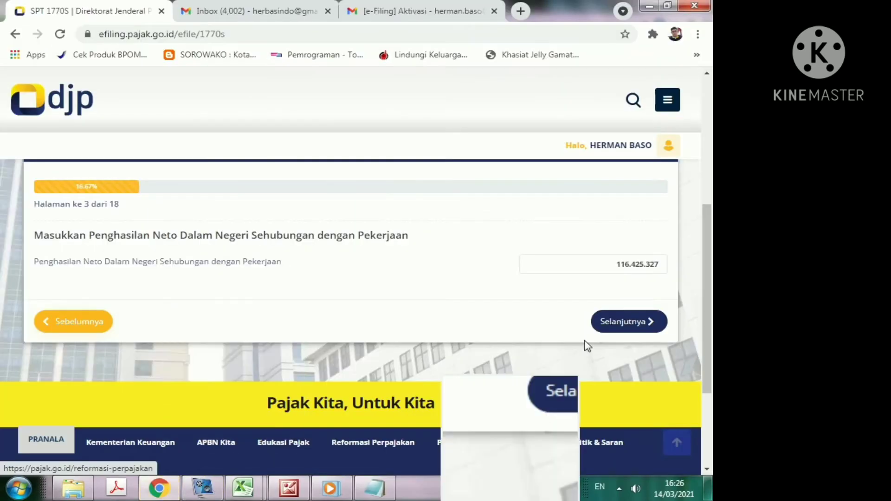
click(637, 264)
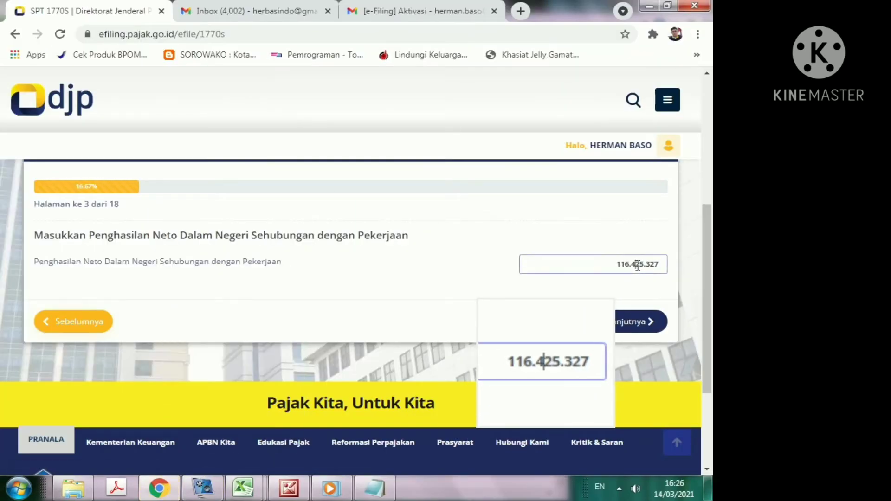
drag(637, 264, 642, 265)
text(9)
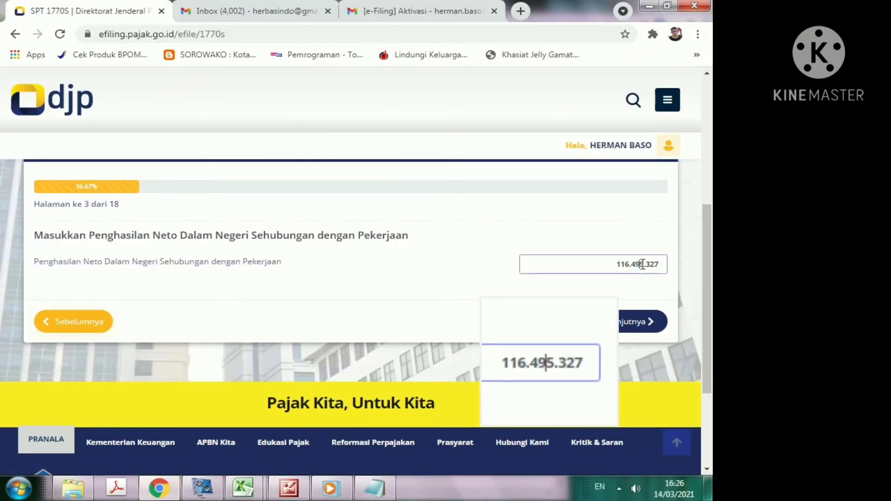
click(576, 280)
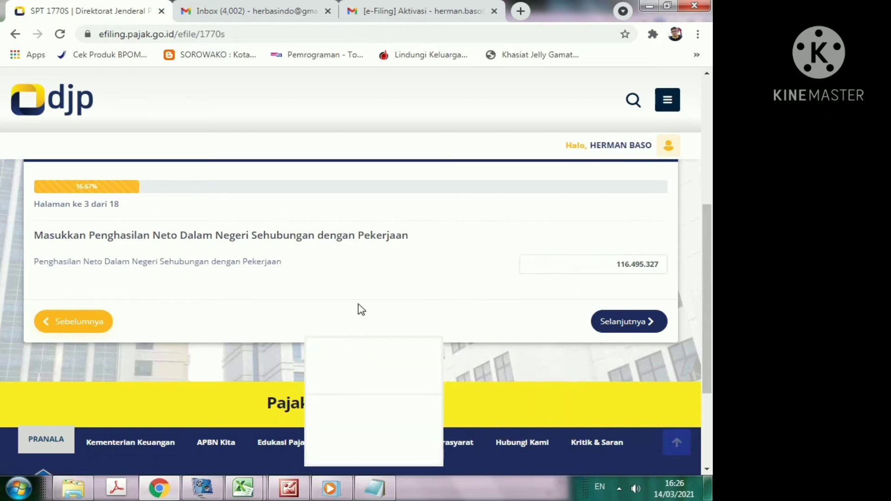
Step: On page 4, answer Tidak to other domestic income and continue
click(622, 325)
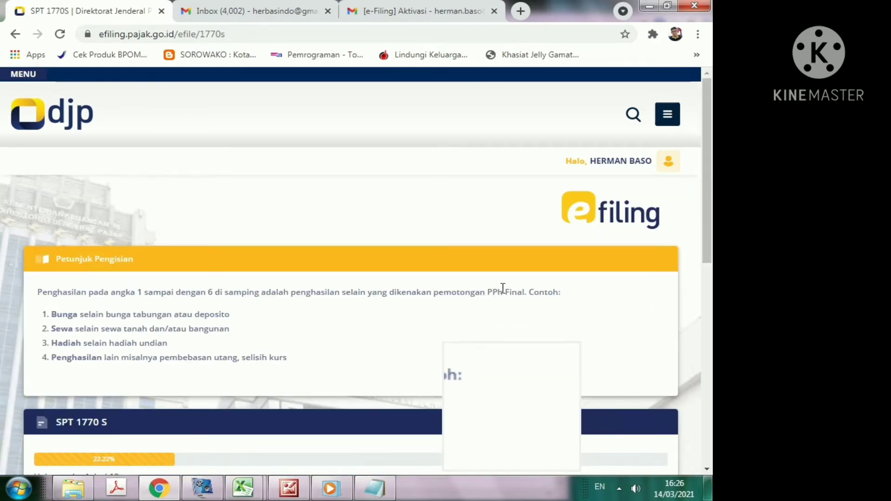
scroll(390, 292, down, 4)
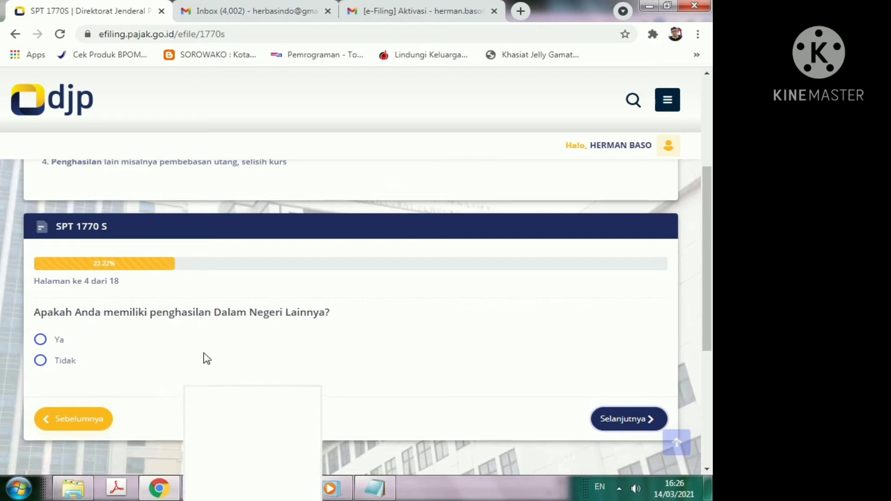
scroll(204, 353, down, 3)
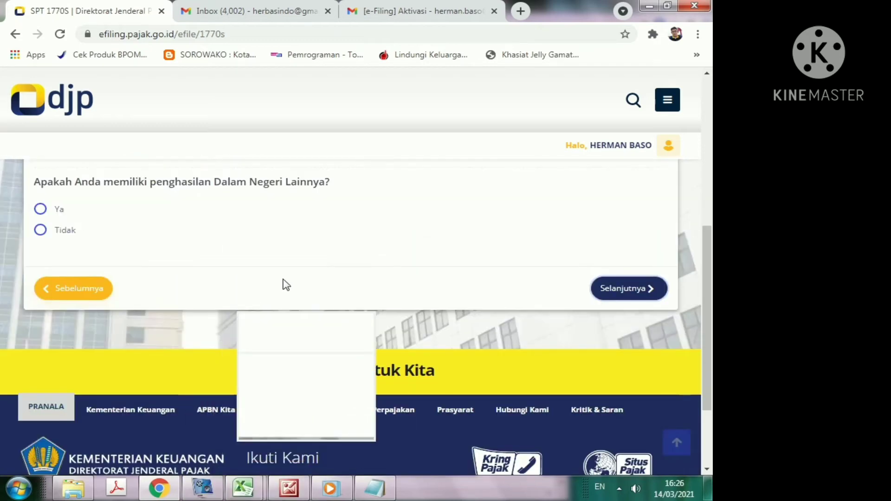
scroll(286, 285, up, 2)
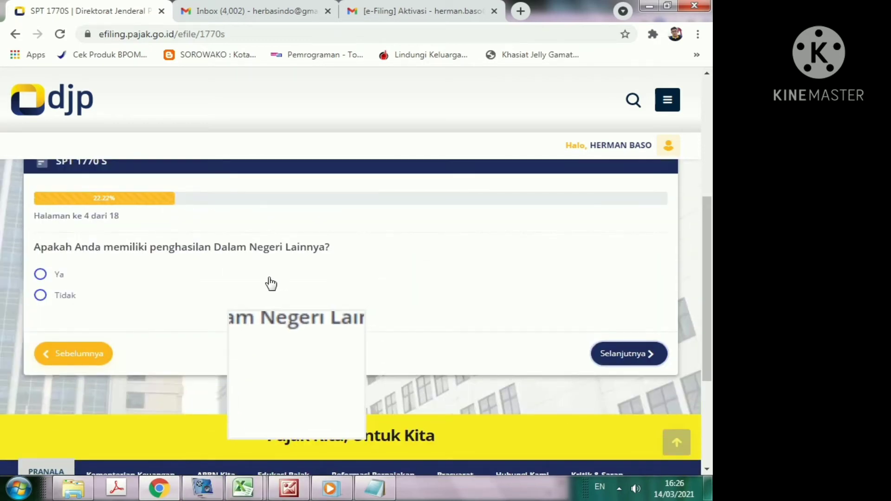
click(41, 296)
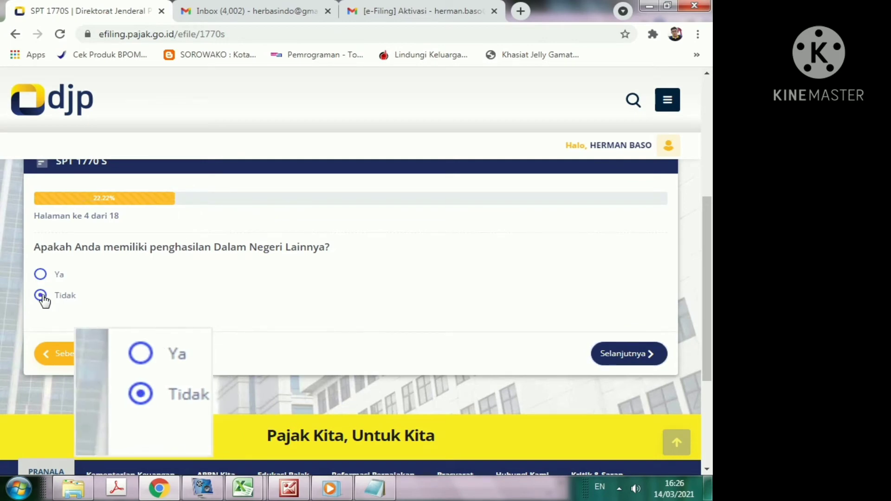
click(610, 354)
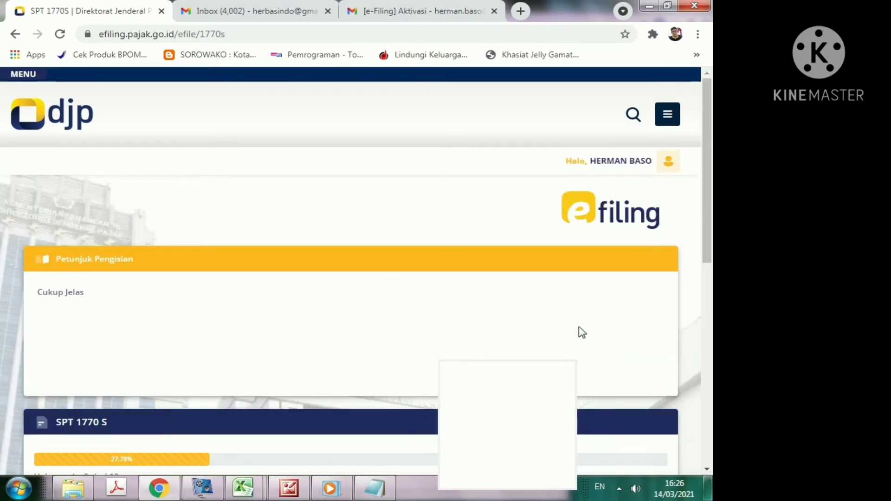
Step: On page 5, answer Tidak to foreign income and continue
scroll(408, 332, down, 4)
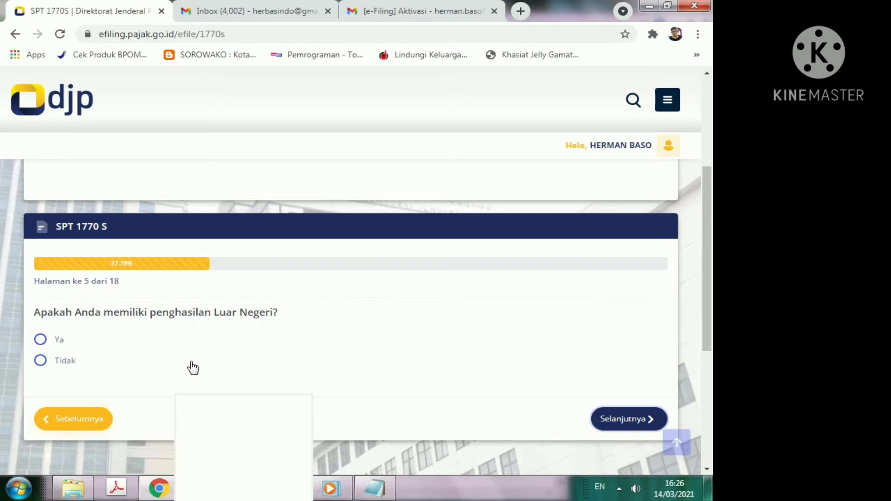
click(41, 361)
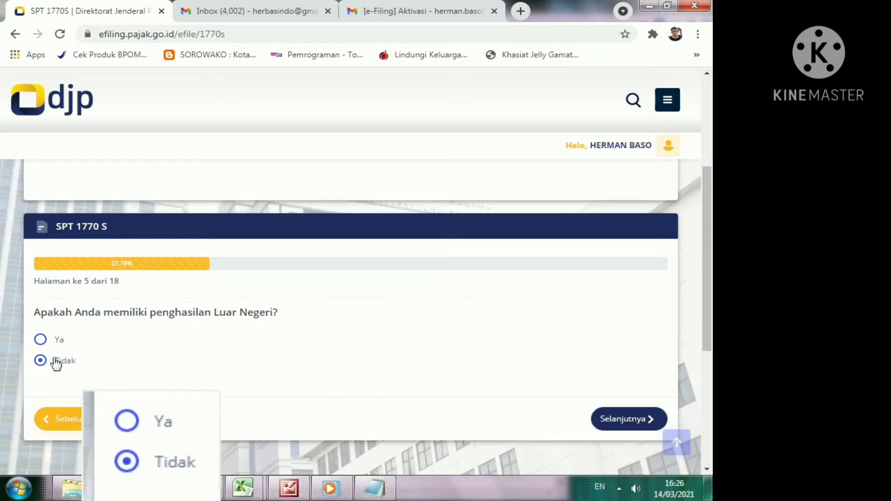
click(609, 420)
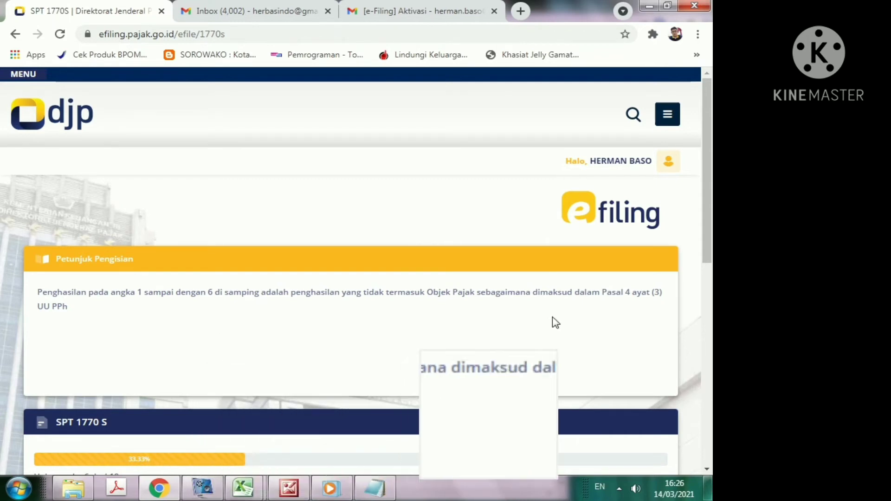
Step: On page 6, answer Tidak to non-taxable income and go to page 7
scroll(555, 322, down, 4)
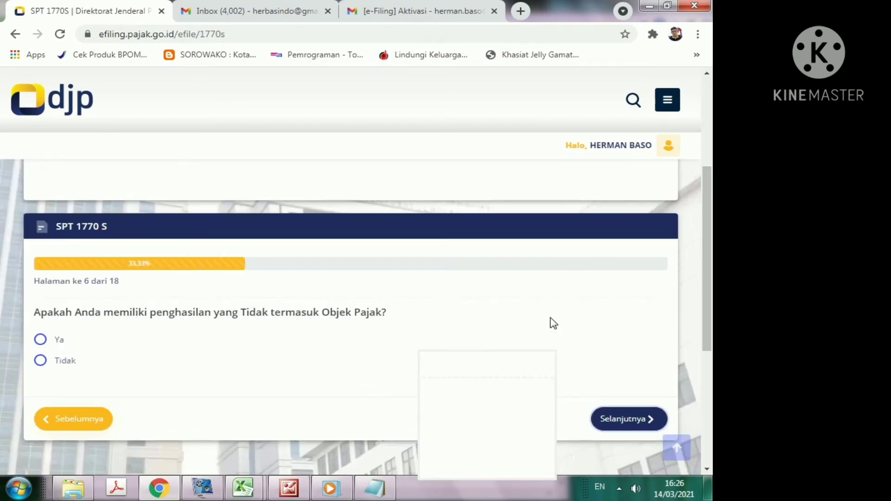
scroll(548, 320, up, 4)
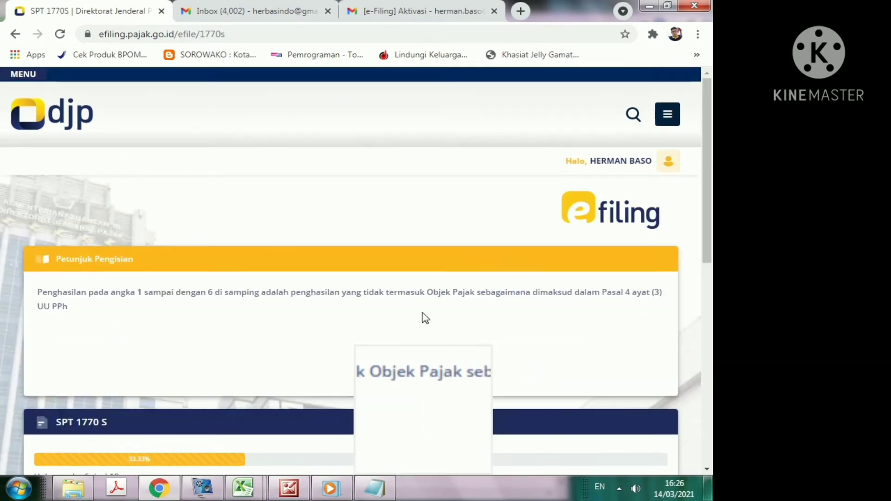
scroll(481, 335, down, 1)
scroll(481, 335, down, 5)
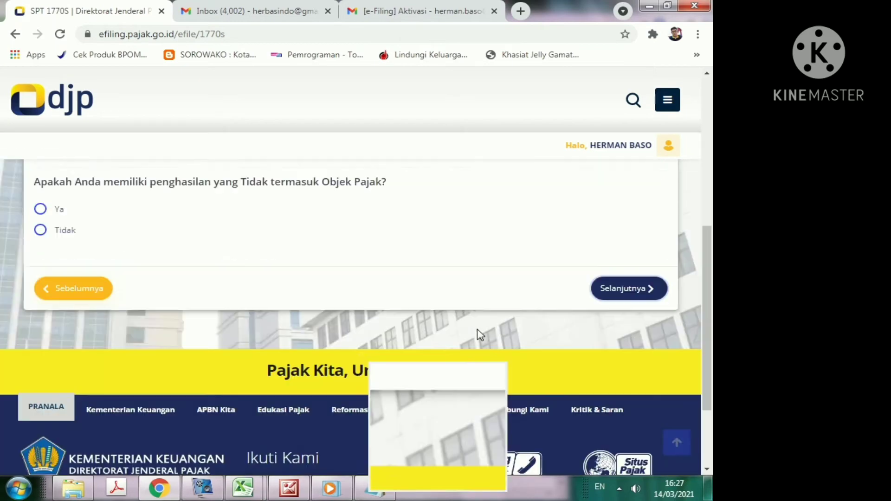
scroll(461, 332, up, 3)
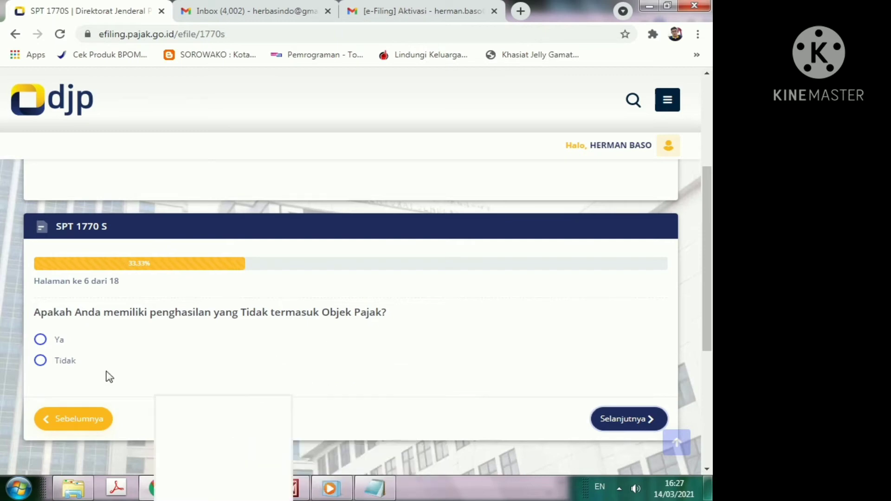
click(41, 361)
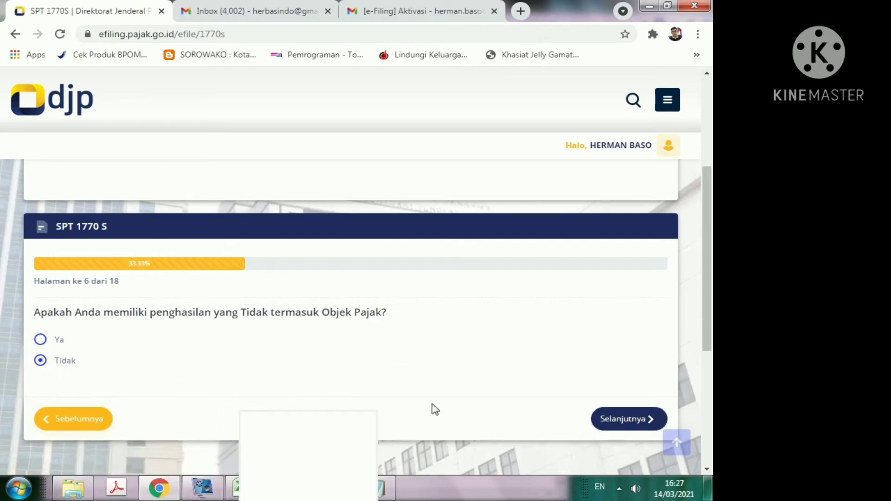
click(618, 420)
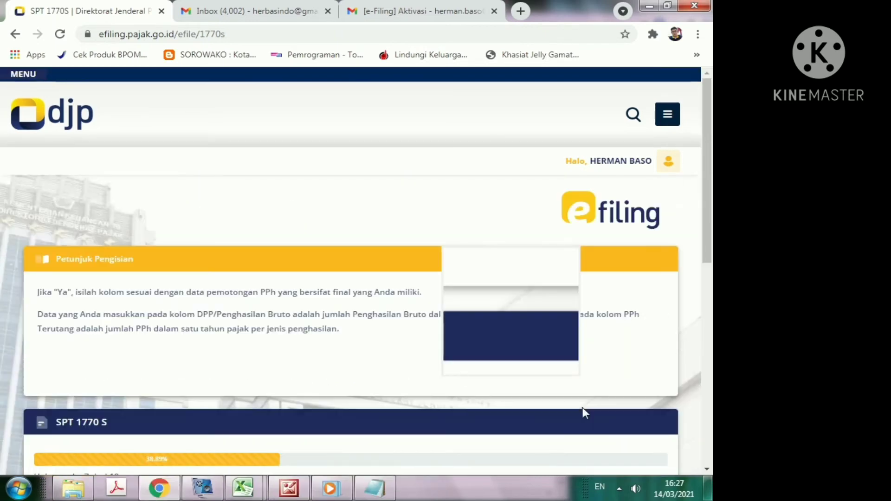
Step: Answer Tidak to final-taxed income on page 7 and move to page 8's asset table
scroll(487, 362, down, 4)
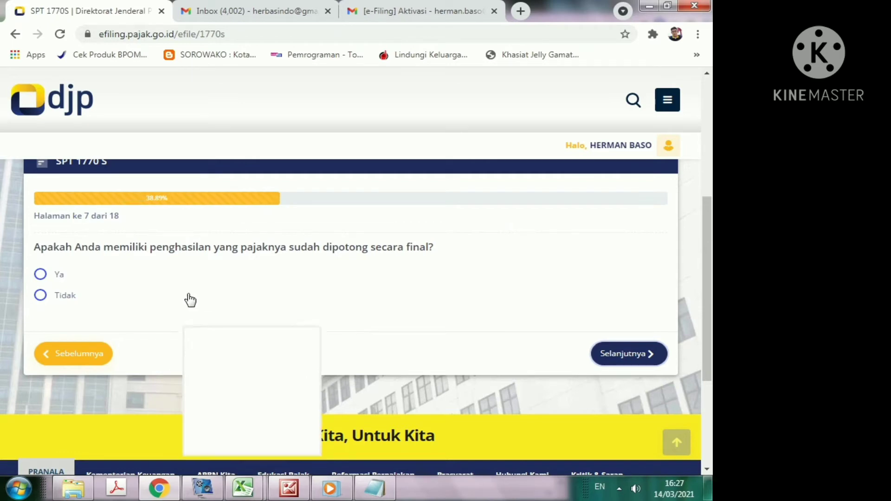
click(39, 296)
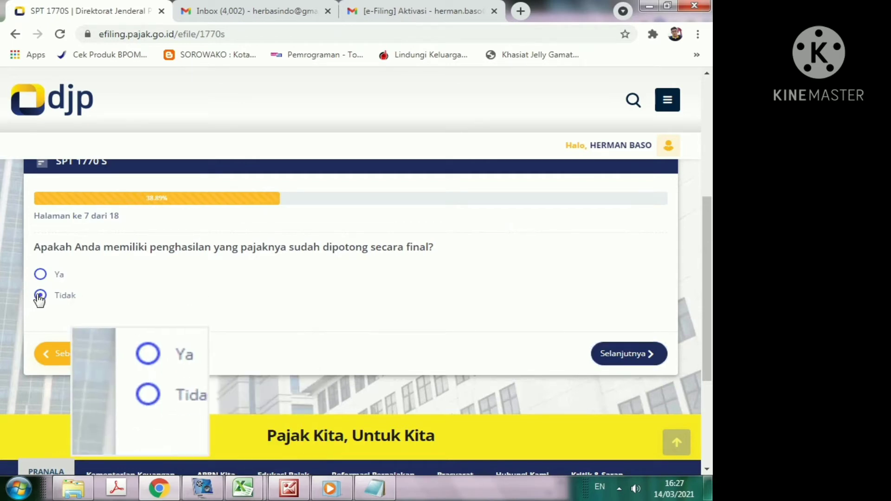
click(645, 355)
scroll(453, 330, down, 8)
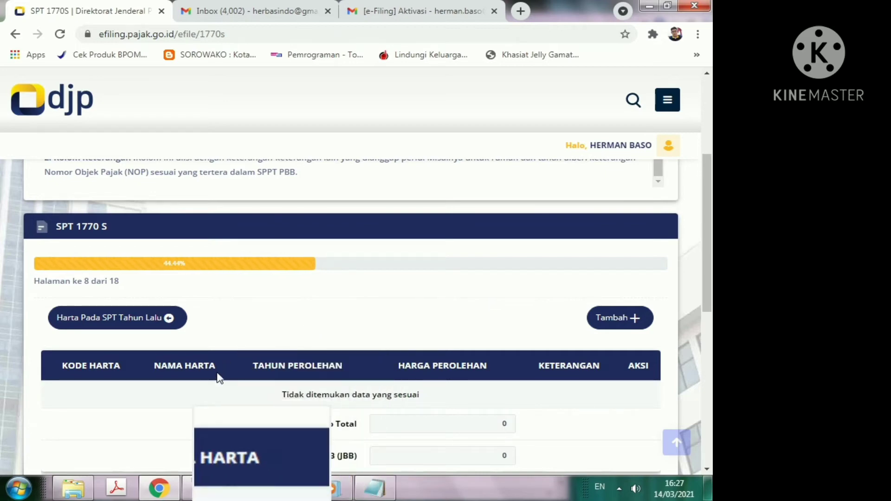
scroll(315, 362, down, 2)
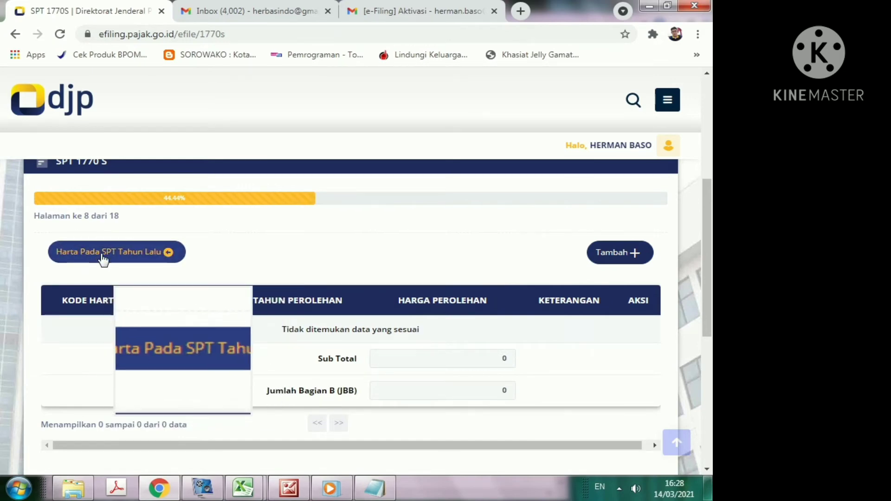
click(103, 258)
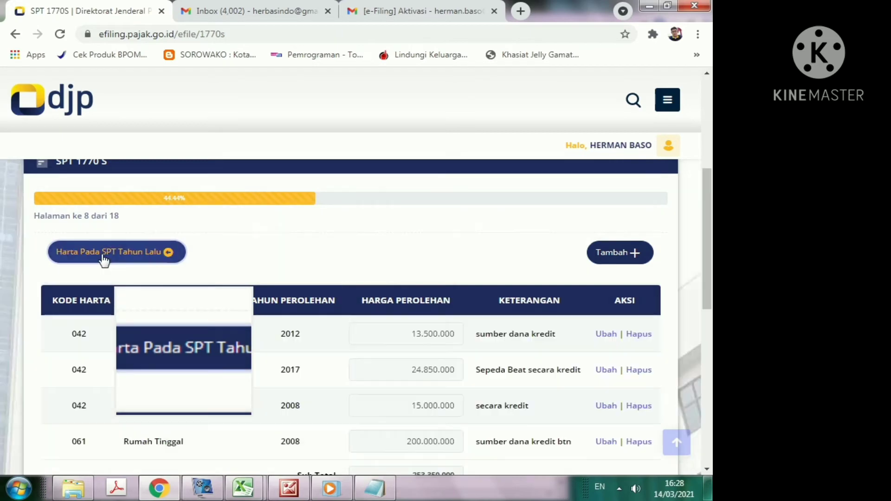
scroll(692, 302, down, 4)
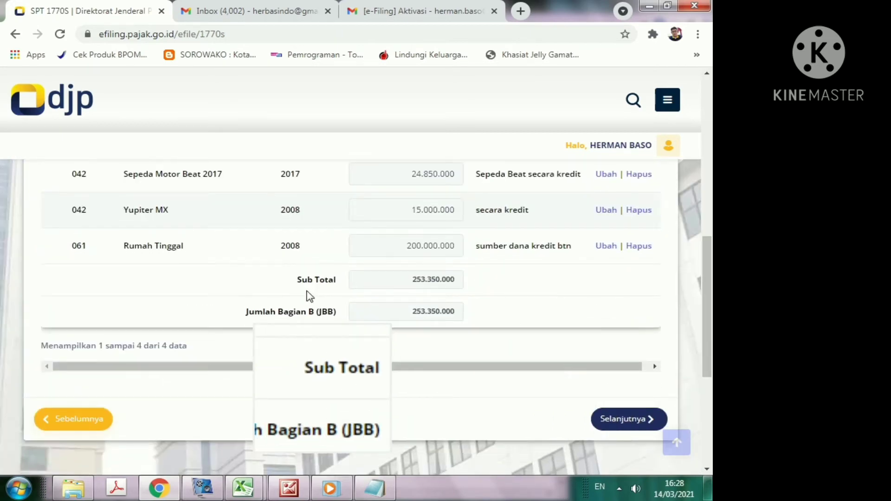
scroll(305, 294, up, 1)
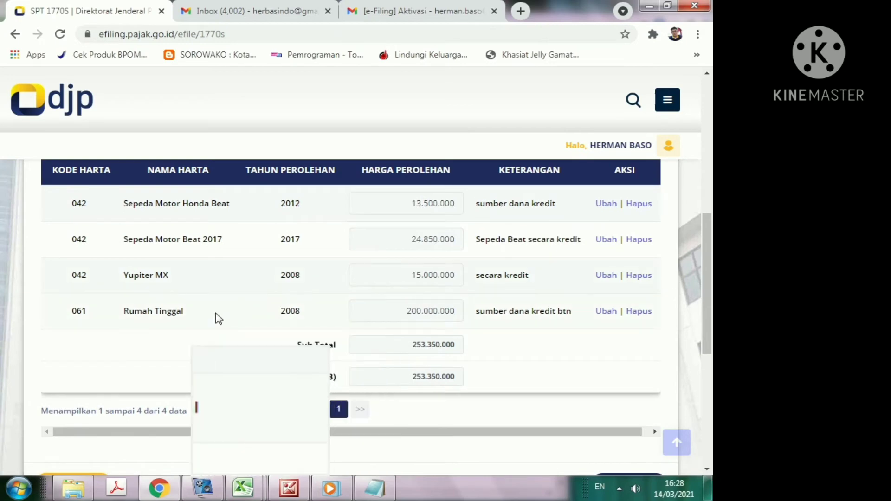
scroll(218, 319, up, 1)
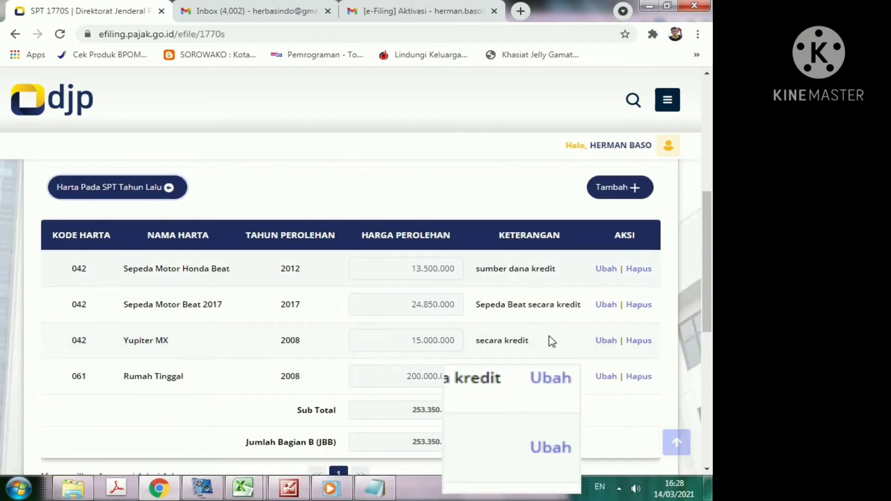
scroll(288, 376, down, 1)
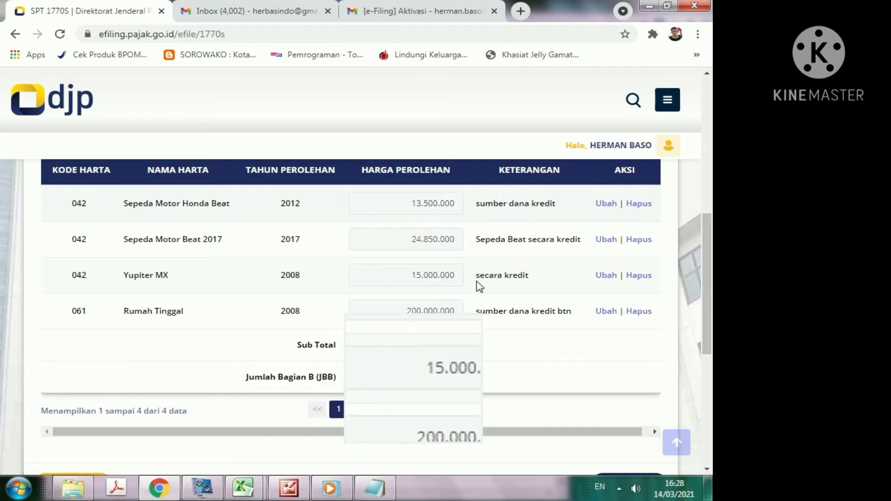
Step: Delete the Yupiter MX asset, leaving a 238.350.000 total, and continue to the loans page
click(642, 276)
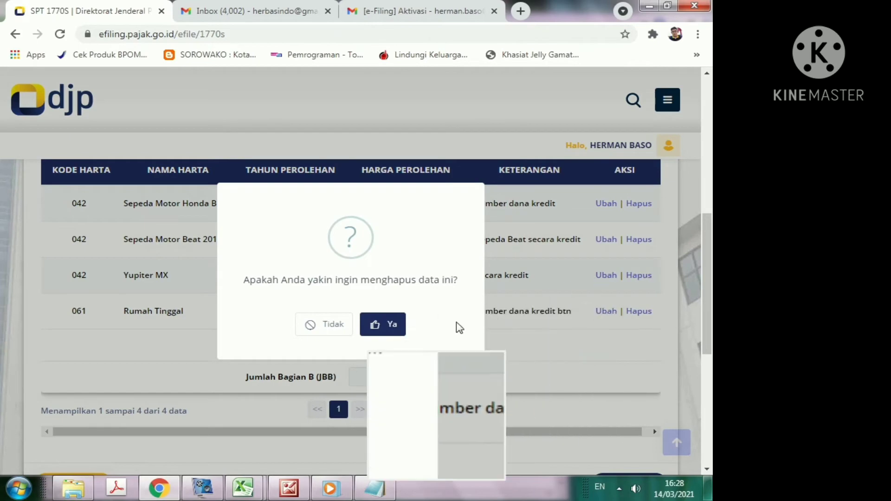
click(393, 326)
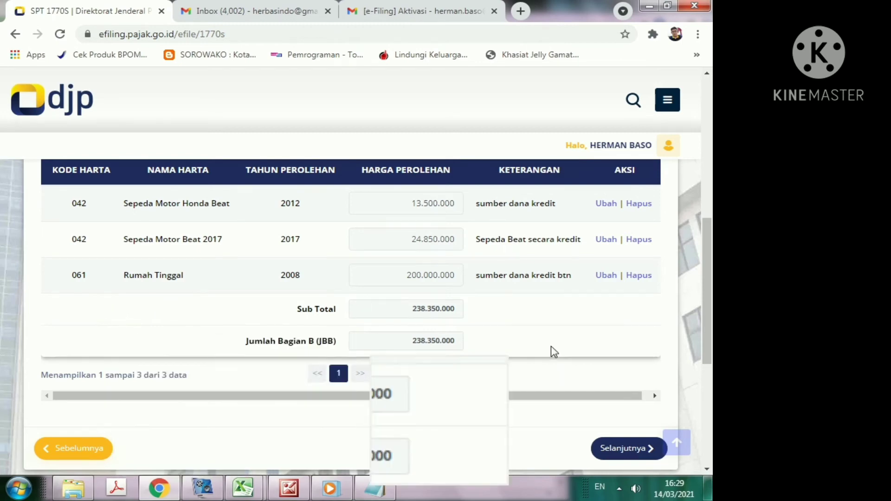
scroll(571, 357, down, 3)
scroll(524, 337, up, 4)
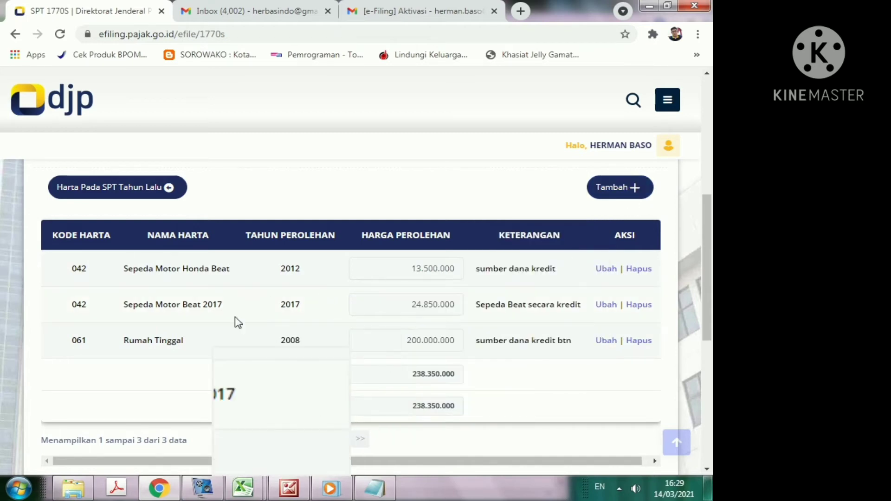
scroll(303, 313, down, 1)
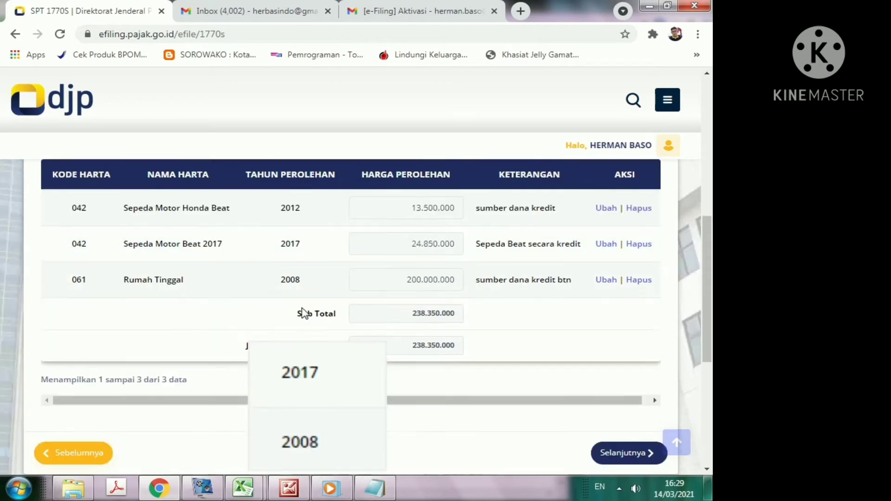
scroll(302, 313, down, 2)
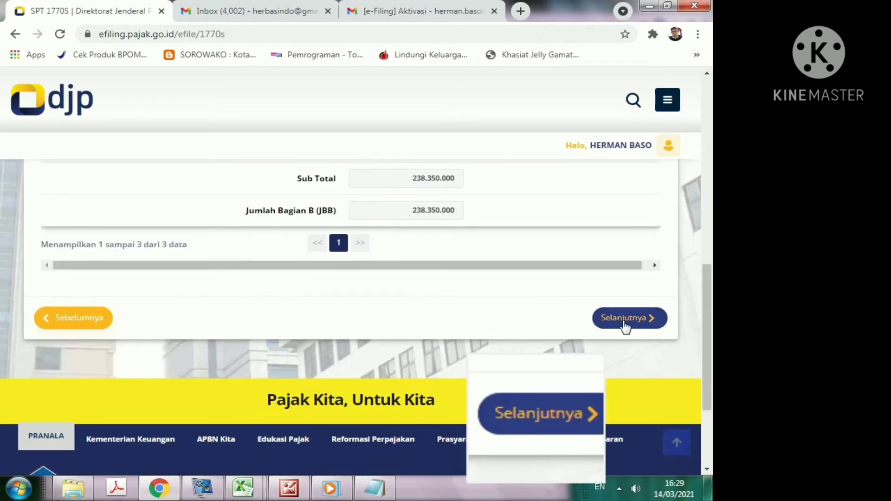
click(624, 320)
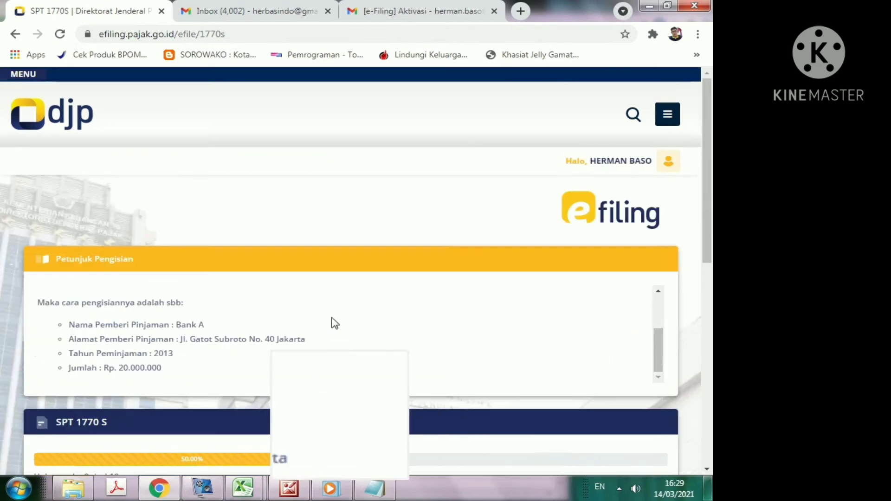
Step: Answer Ya to the page 9 debt question and review the empty debt table
scroll(325, 327, down, 4)
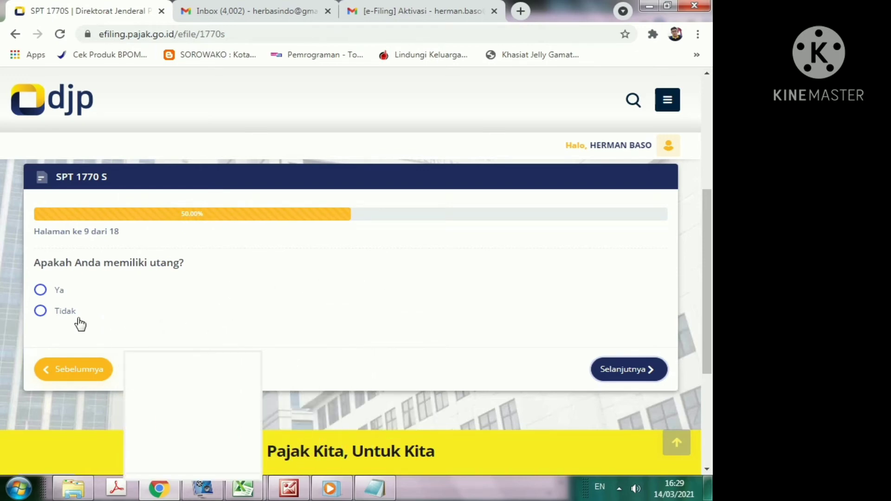
click(59, 293)
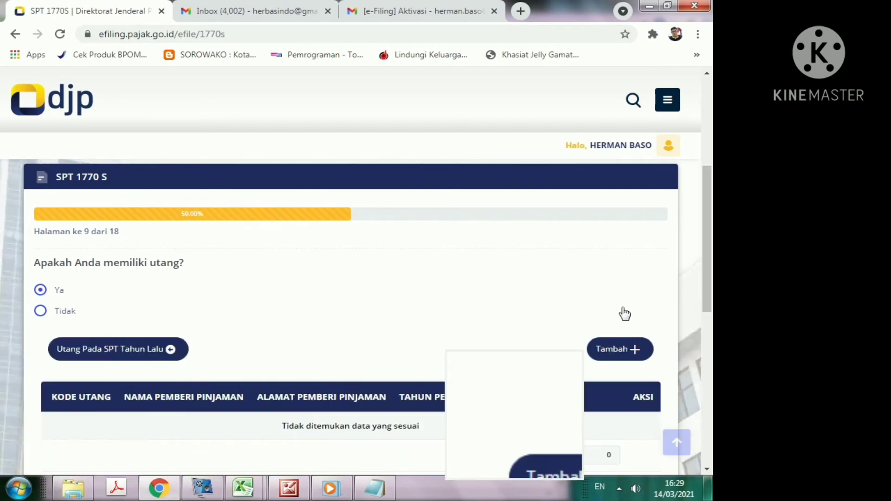
scroll(505, 290, down, 3)
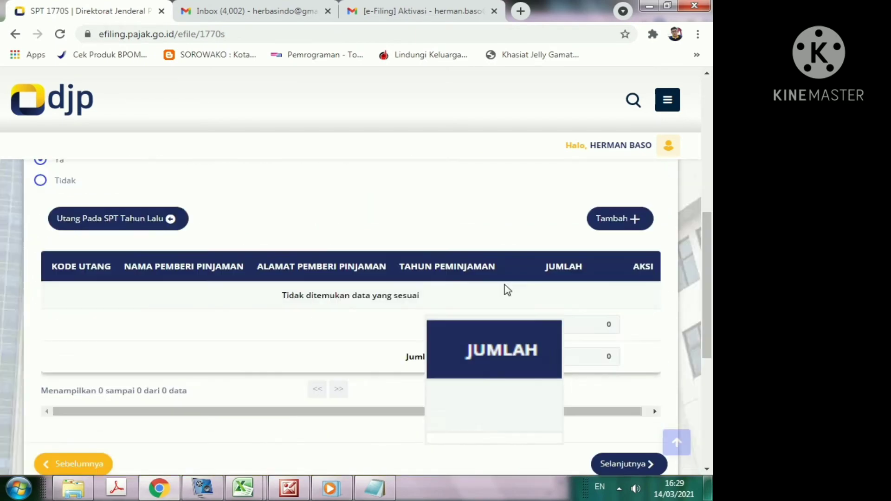
scroll(319, 295, up, 1)
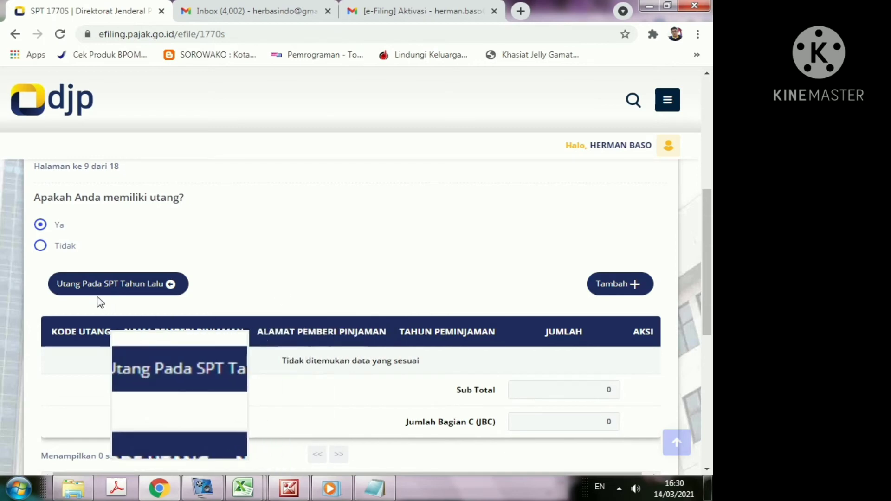
Step: Import last year's debts: Bank Tabungan Negara, FIF, Adira, Bank Amar and BCA
click(122, 291)
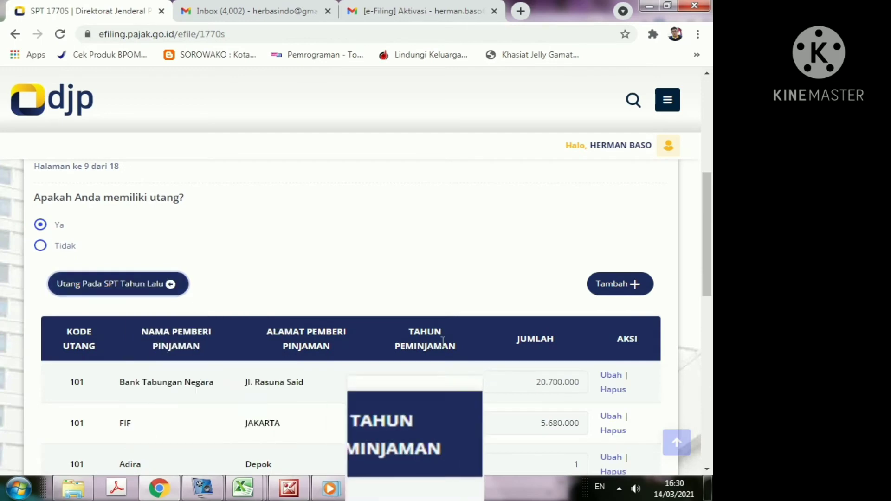
scroll(438, 348, down, 5)
scroll(505, 336, up, 5)
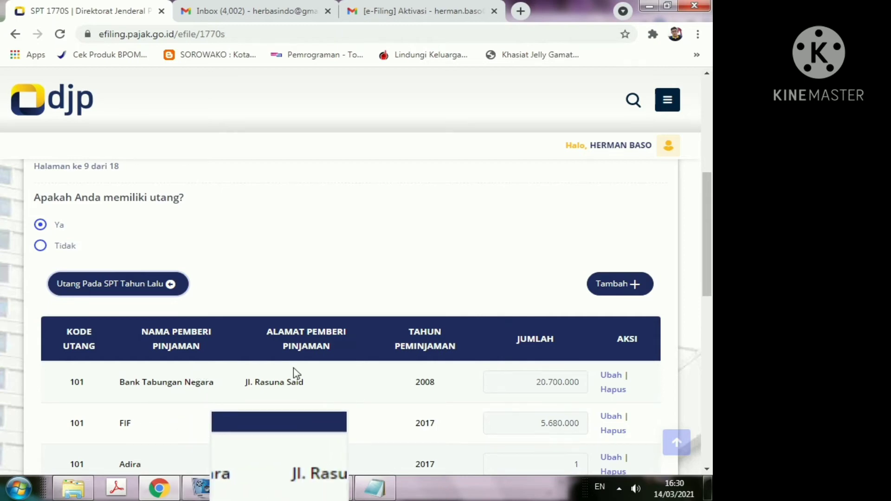
Step: Delete the Bank Tabungan Negara and FIF debts from the table
click(609, 390)
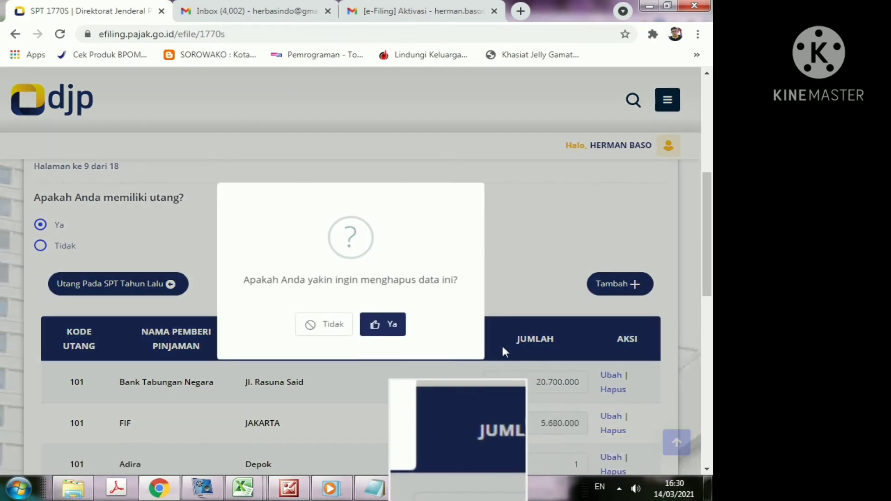
click(392, 325)
scroll(431, 339, down, 2)
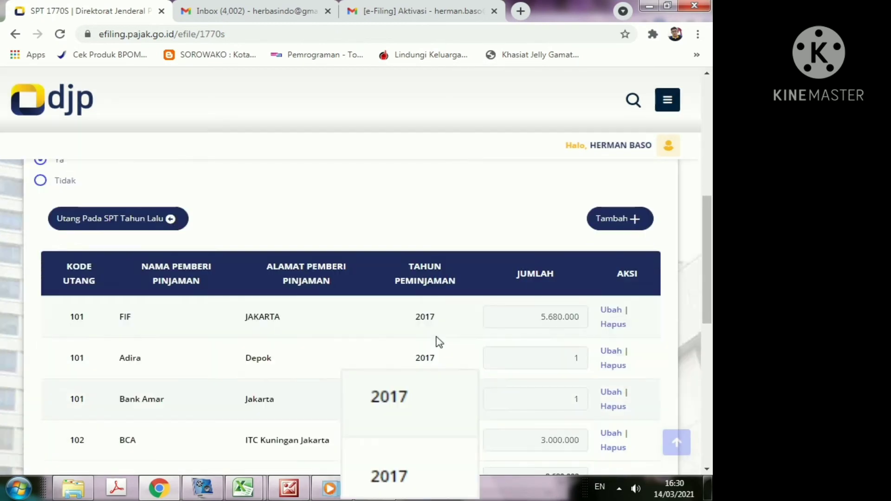
scroll(288, 348, up, 2)
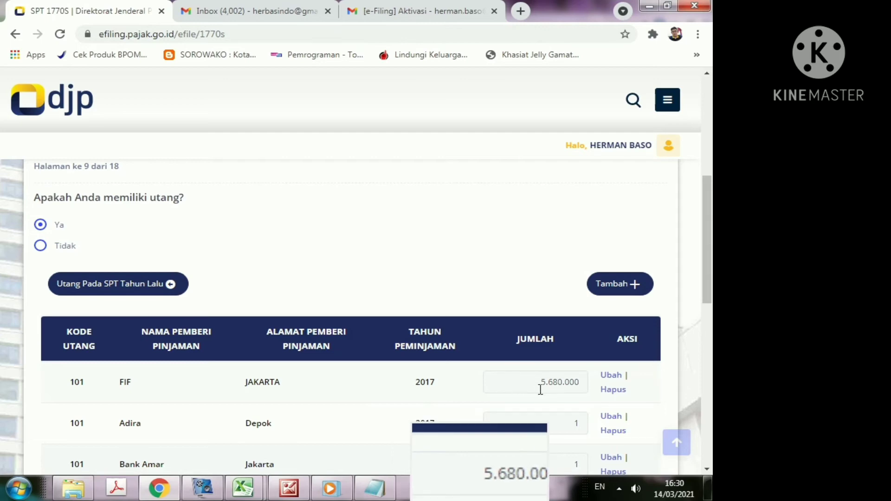
click(607, 391)
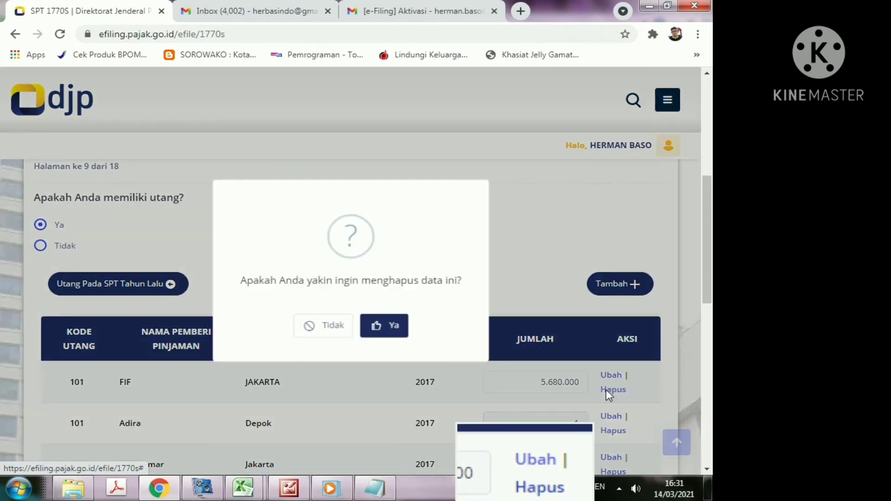
click(400, 330)
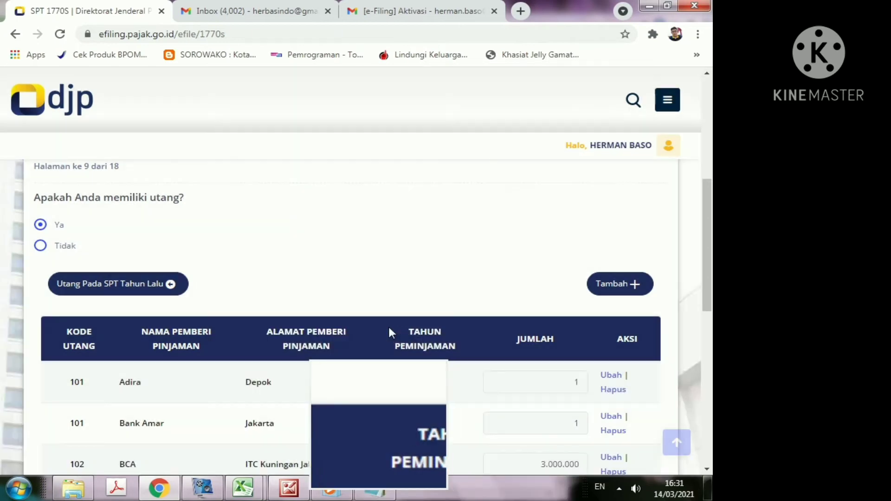
scroll(388, 332, down, 2)
scroll(424, 332, up, 1)
scroll(425, 331, up, 1)
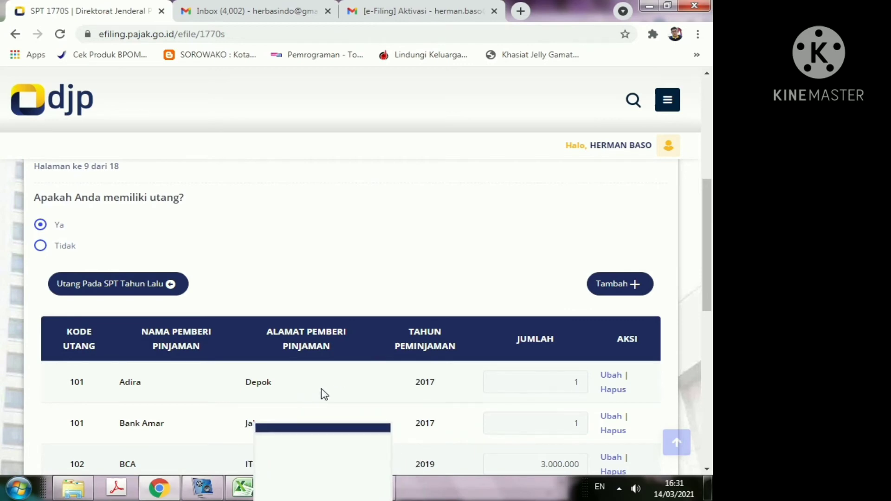
Step: Delete the remaining Adira, Bank Amar and BCA debts, bringing totals to 0
click(612, 392)
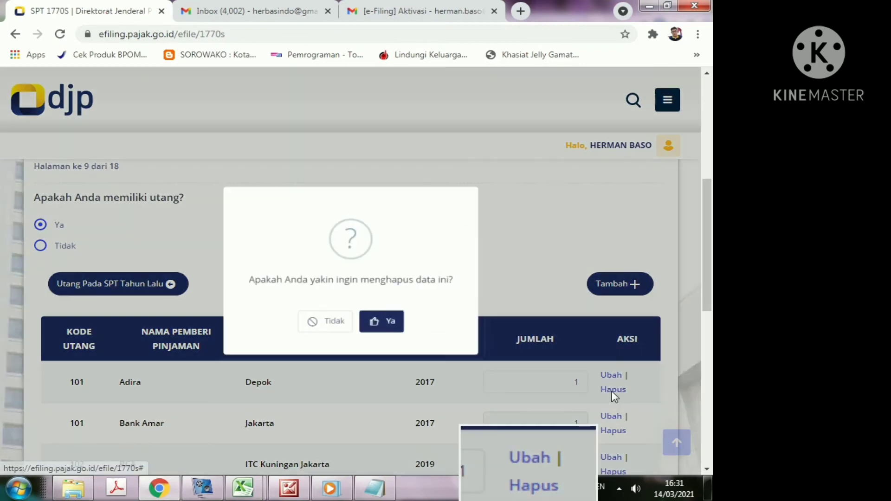
click(393, 325)
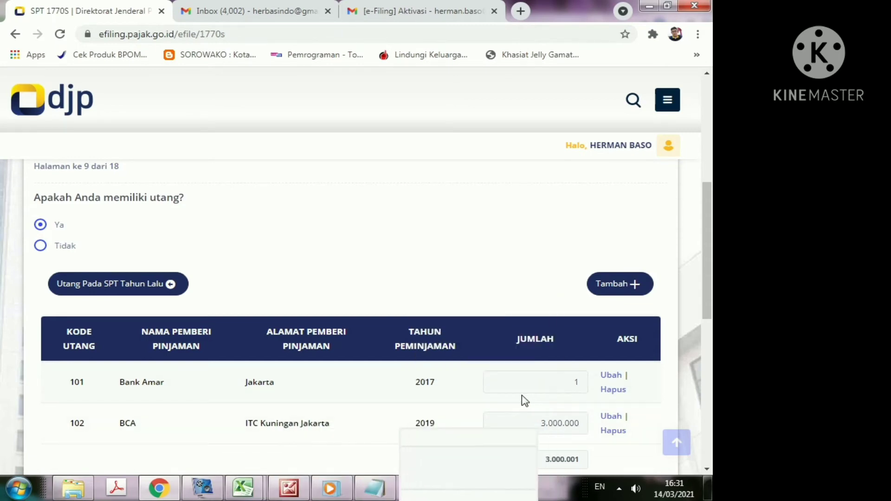
click(614, 392)
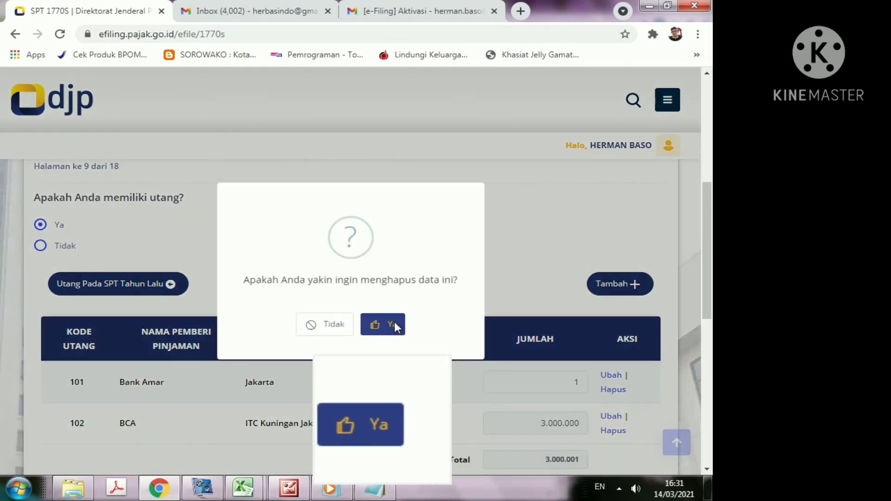
click(394, 319)
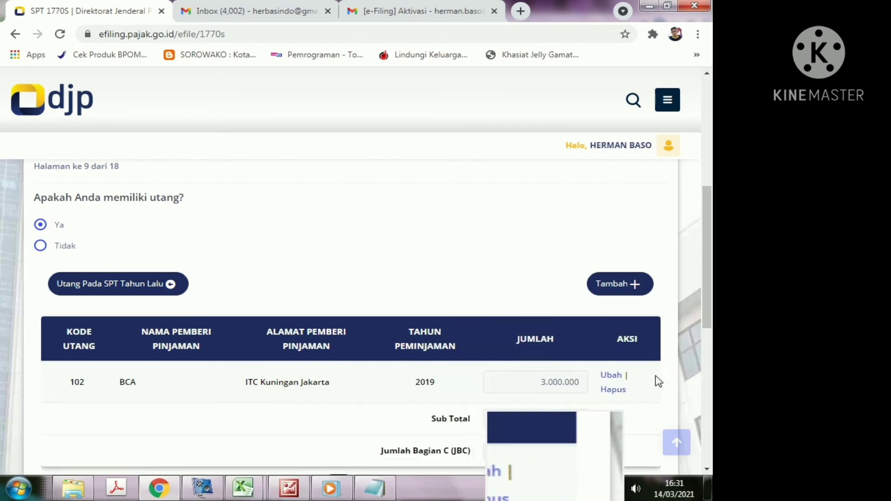
click(613, 390)
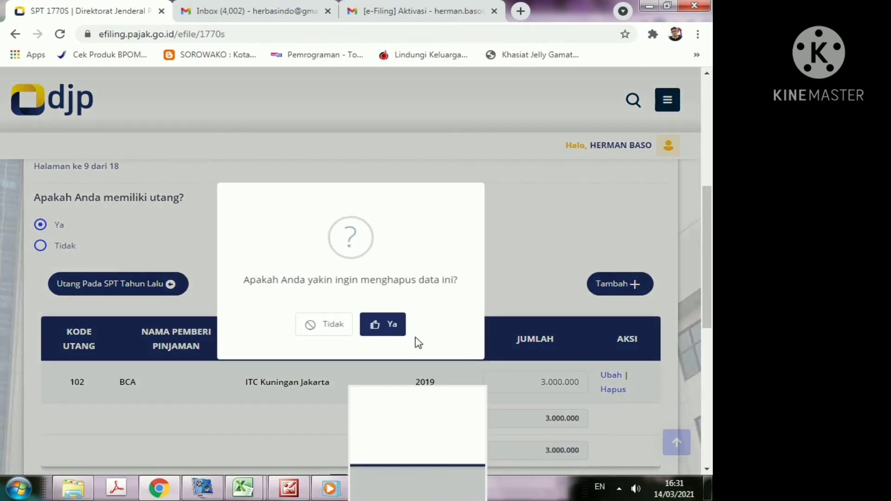
click(397, 325)
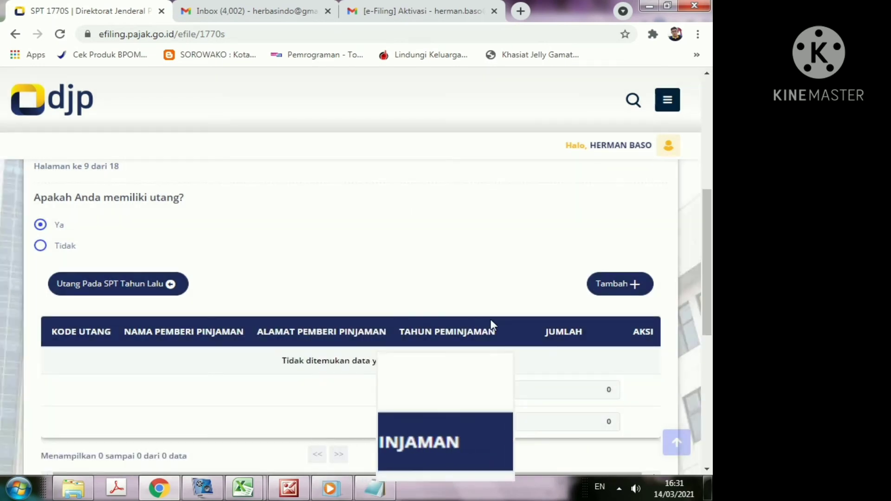
scroll(486, 342, down, 3)
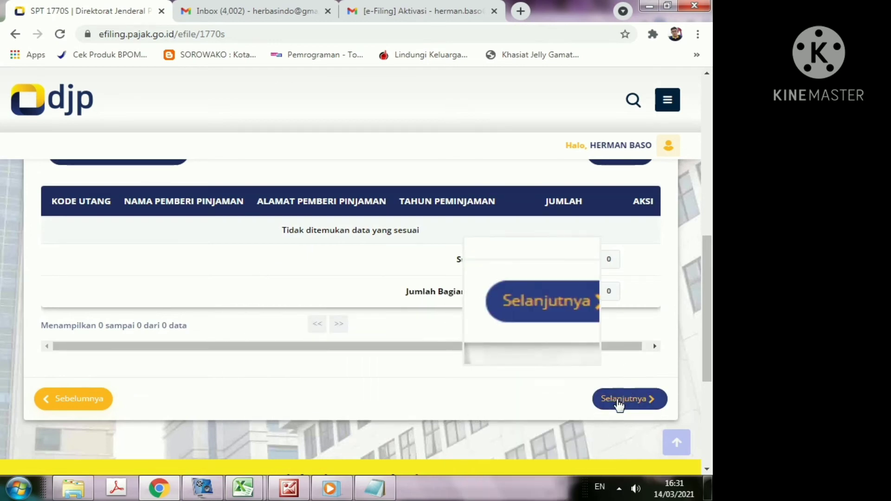
Step: Advance to page 10 and answer Ya to having dependants, showing the empty dependants table
click(618, 402)
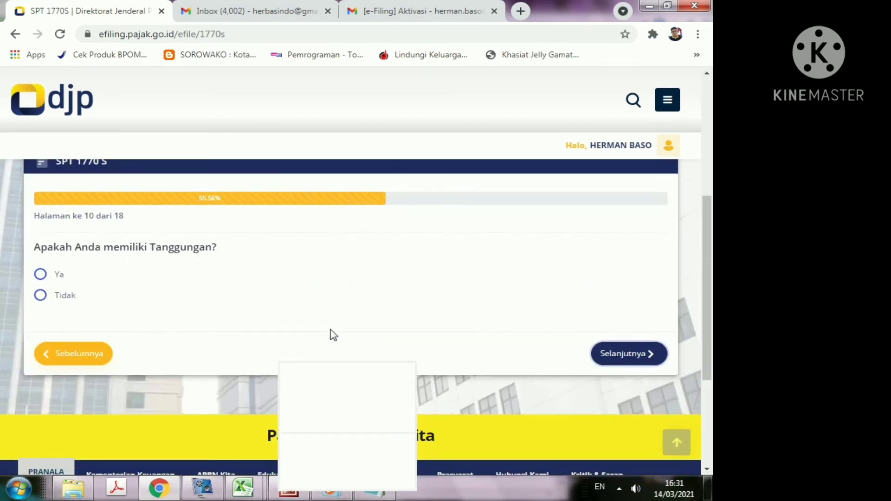
click(41, 275)
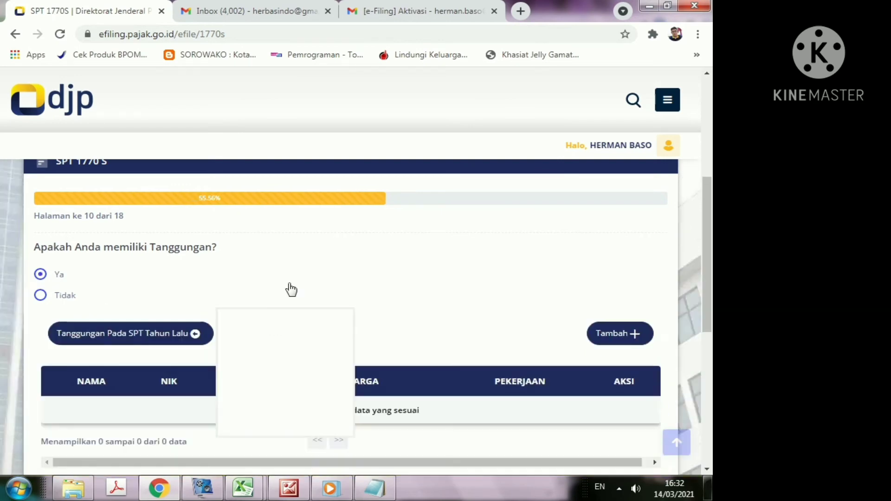
scroll(539, 359, down, 3)
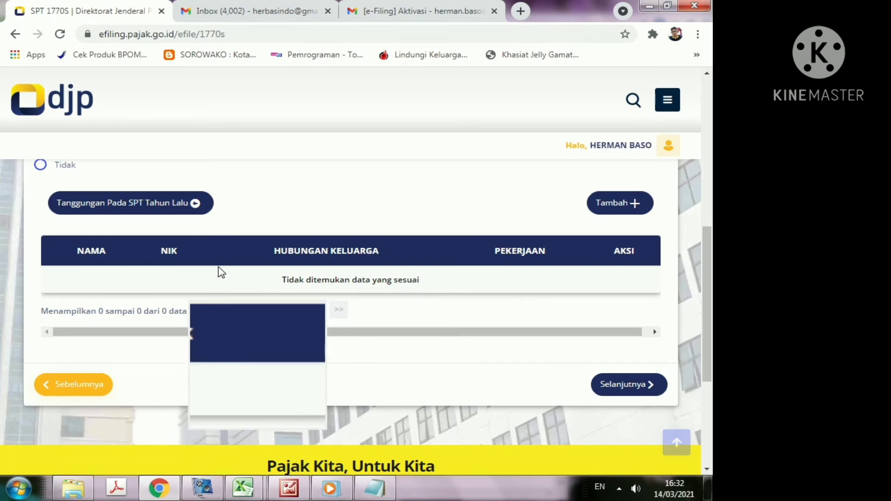
scroll(221, 272, up, 3)
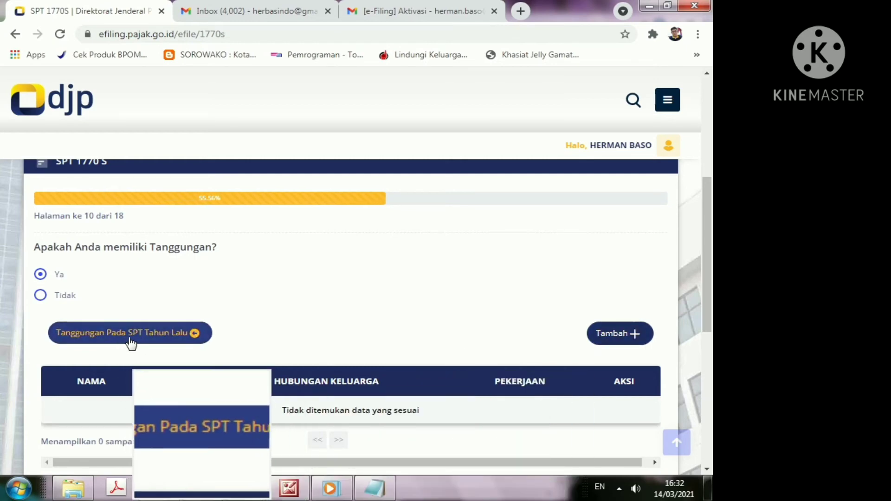
Step: Import last year's dependants: a wife and three children, two marked Pelajar
click(150, 337)
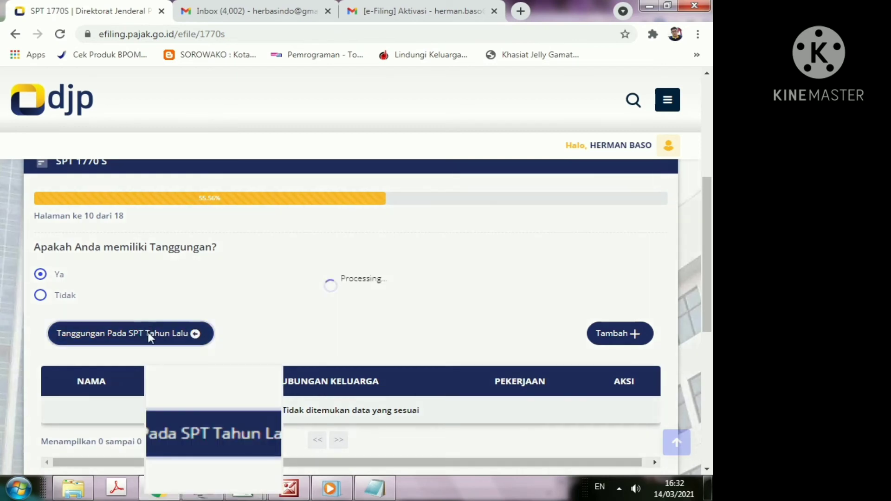
scroll(464, 294, down, 3)
scroll(464, 294, down, 2)
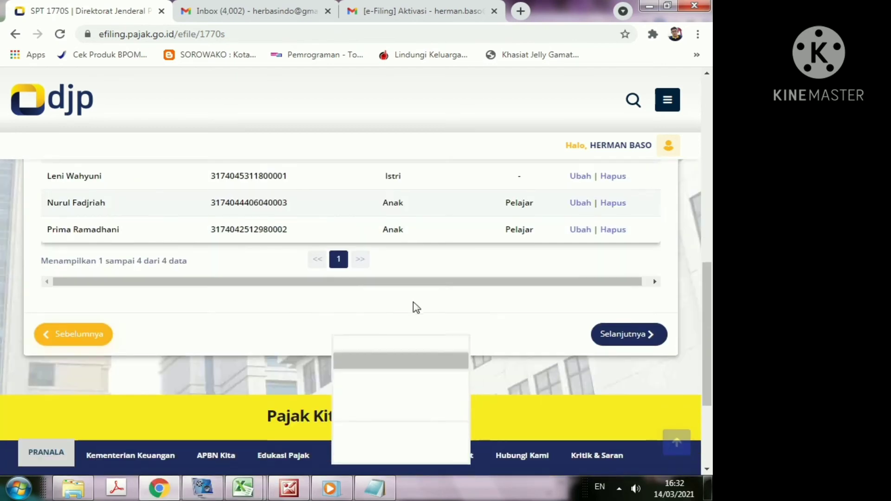
scroll(413, 306, up, 3)
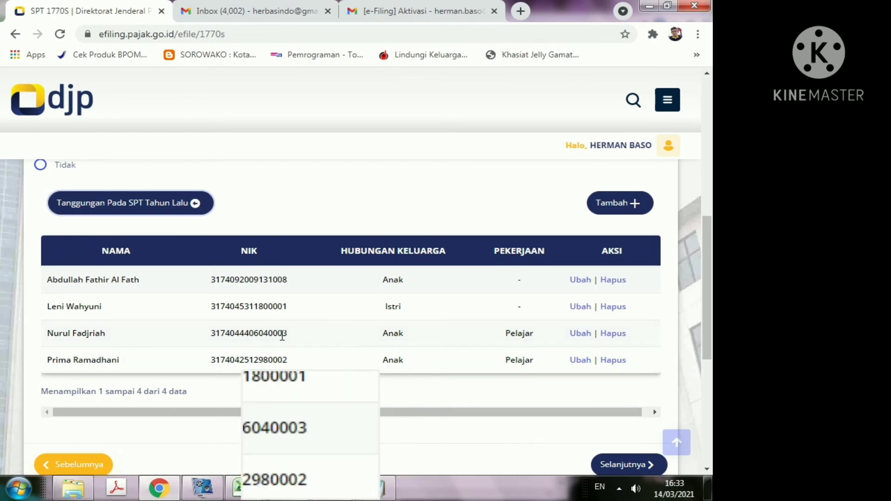
scroll(225, 331, down, 3)
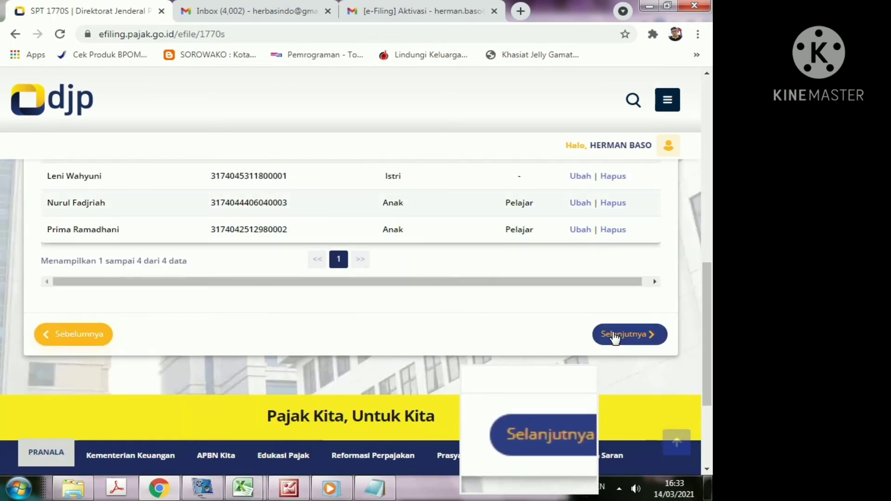
Step: Move to page 11, answer Tidak to the zakat question, and continue to page 12
click(615, 337)
scroll(412, 304, down, 3)
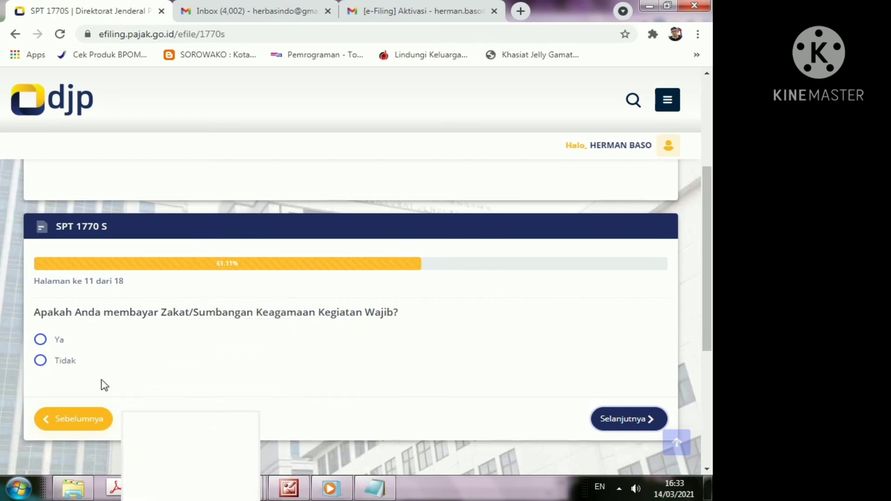
click(42, 363)
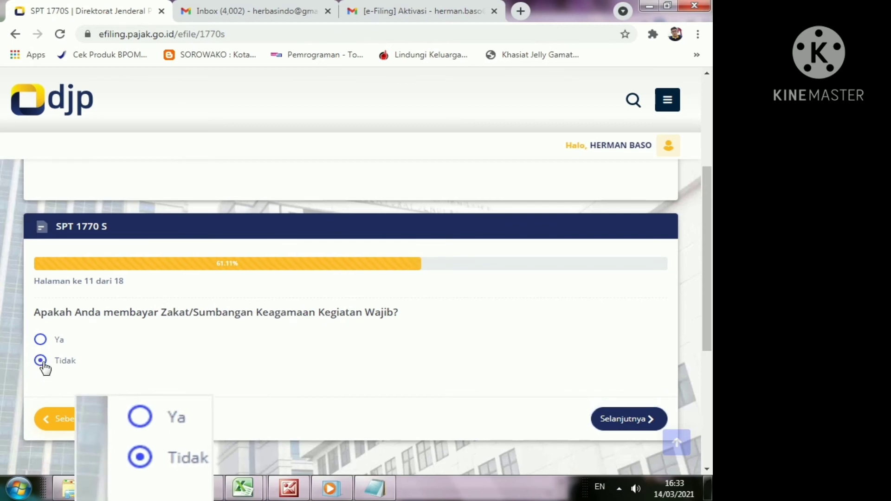
click(616, 421)
Step: Set marital status to Kawin and keep KK / Kepala Keluarga as the spouse tax status
scroll(424, 318, down, 5)
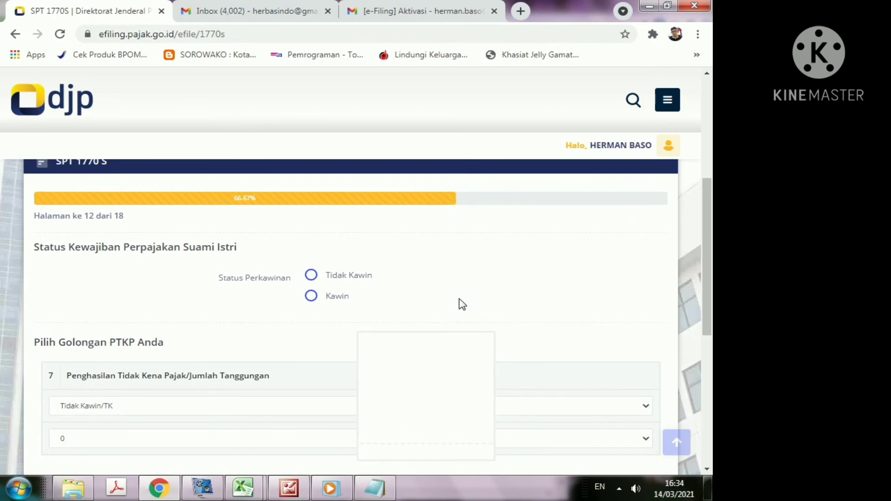
click(311, 297)
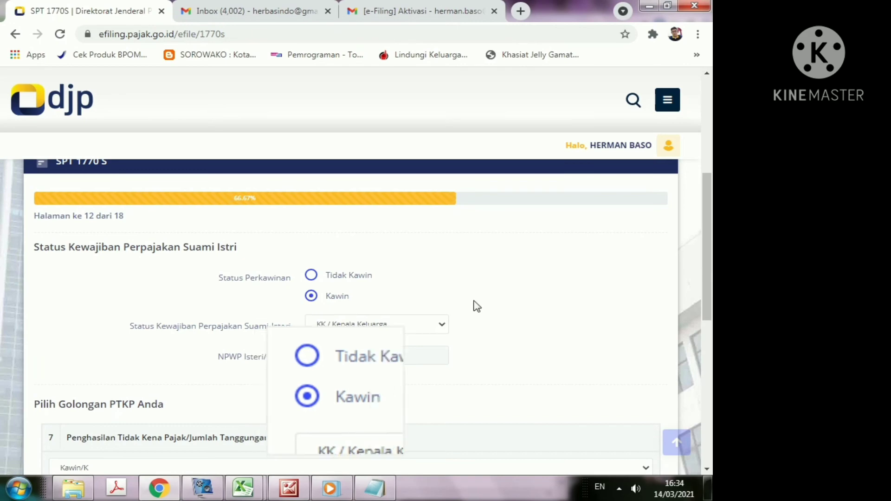
scroll(592, 280, down, 3)
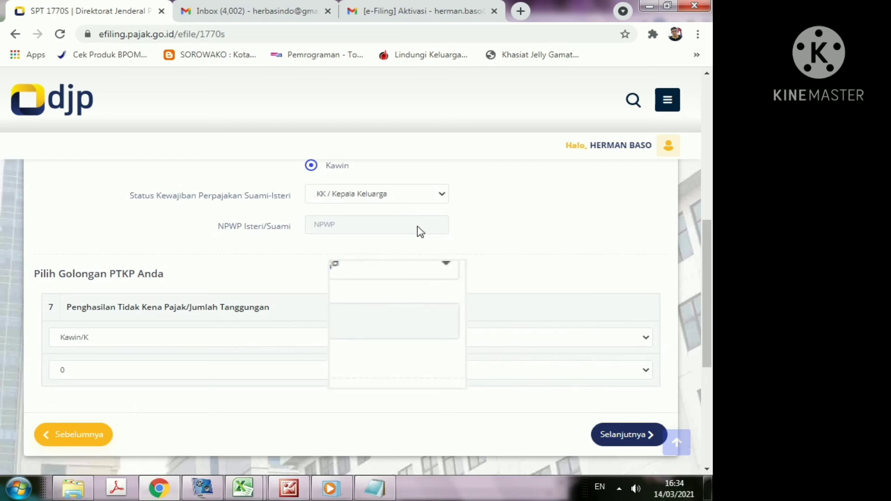
click(442, 197)
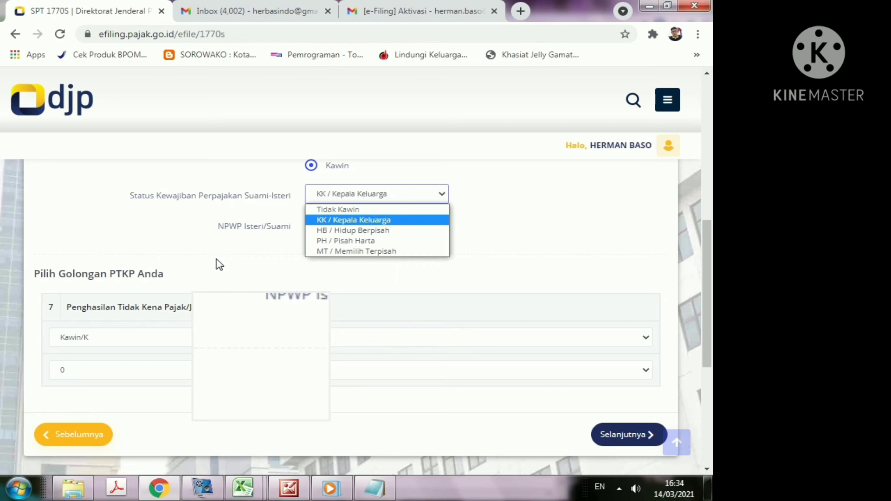
click(331, 223)
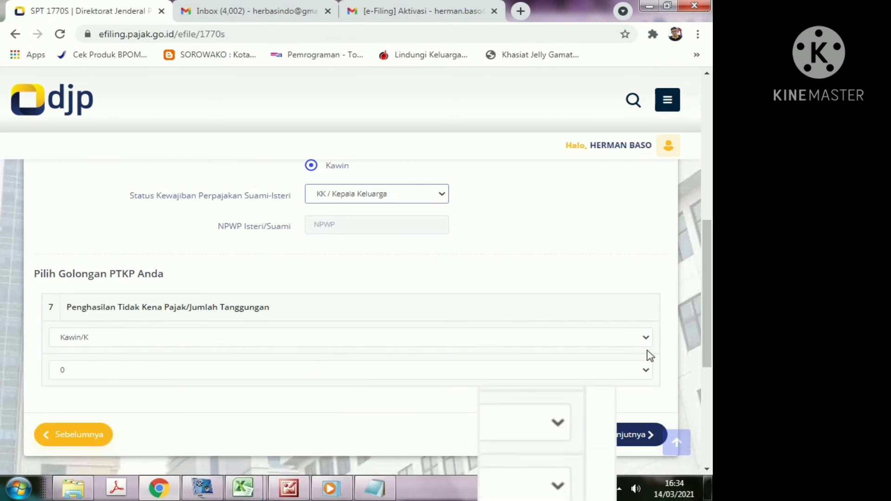
Step: Keep the PTKP category at Kawin/K and choose 3 as the number of dependants
click(647, 340)
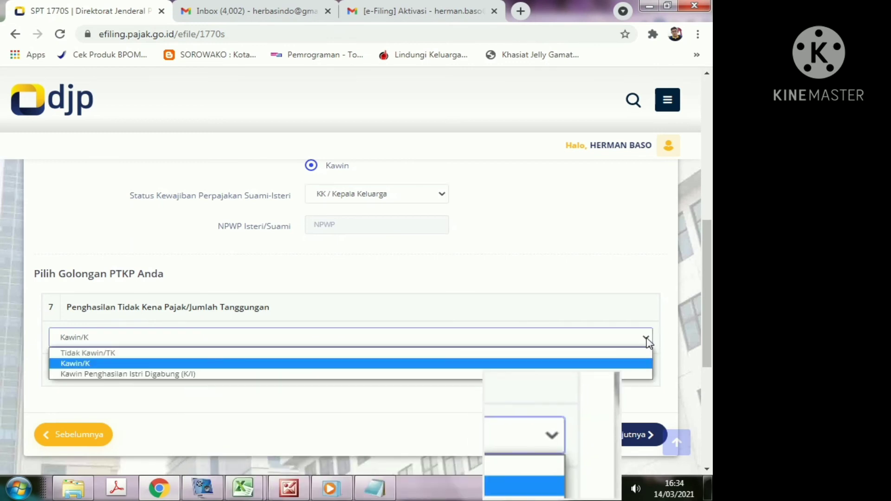
click(97, 364)
scroll(408, 283, down, 3)
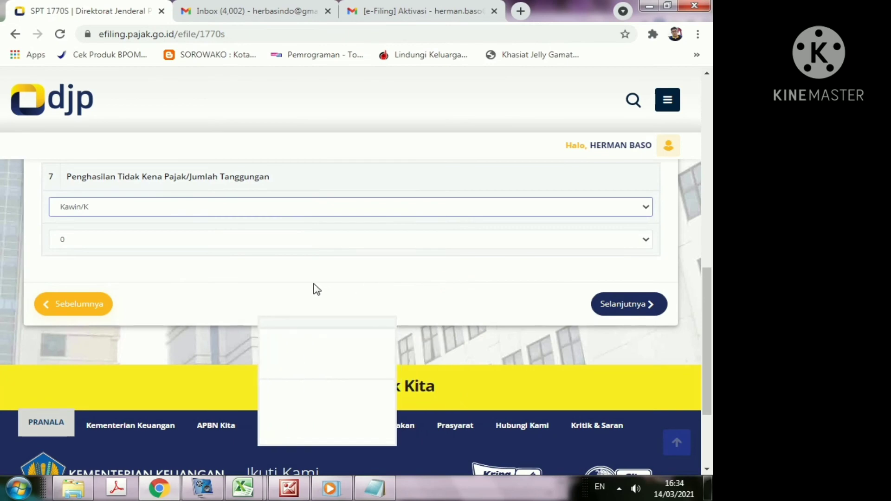
scroll(314, 288, up, 1)
scroll(316, 288, up, 1)
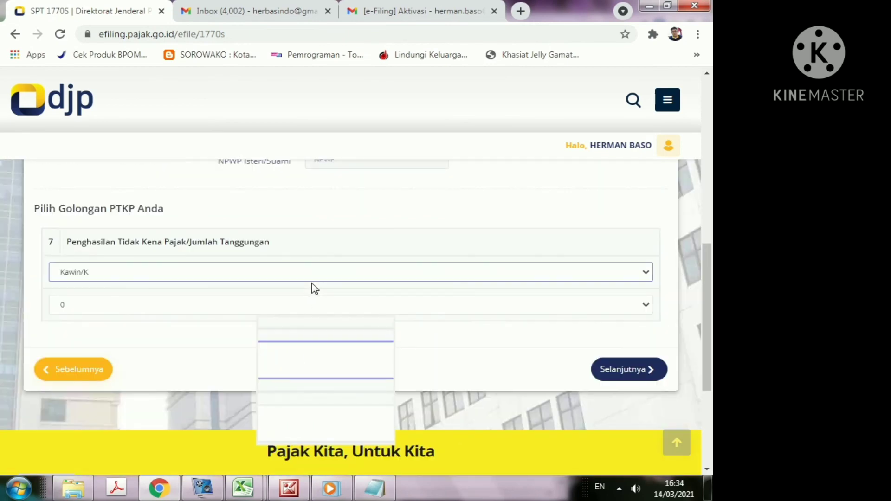
click(645, 307)
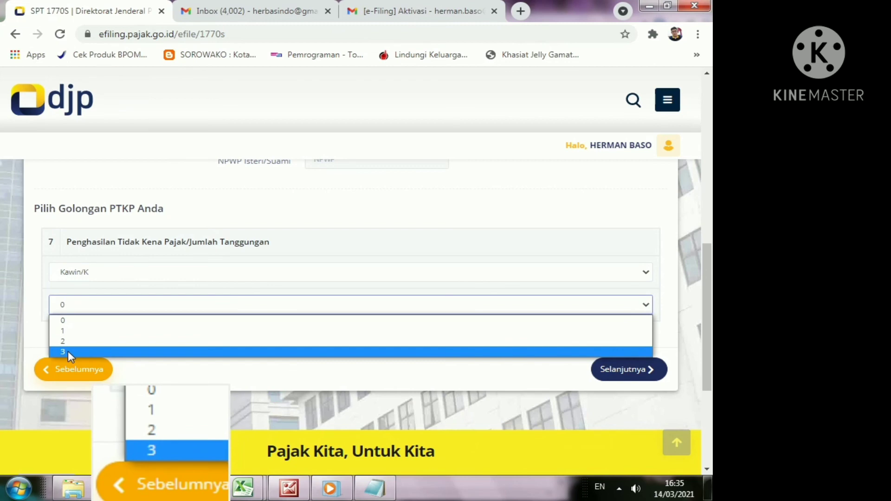
click(68, 350)
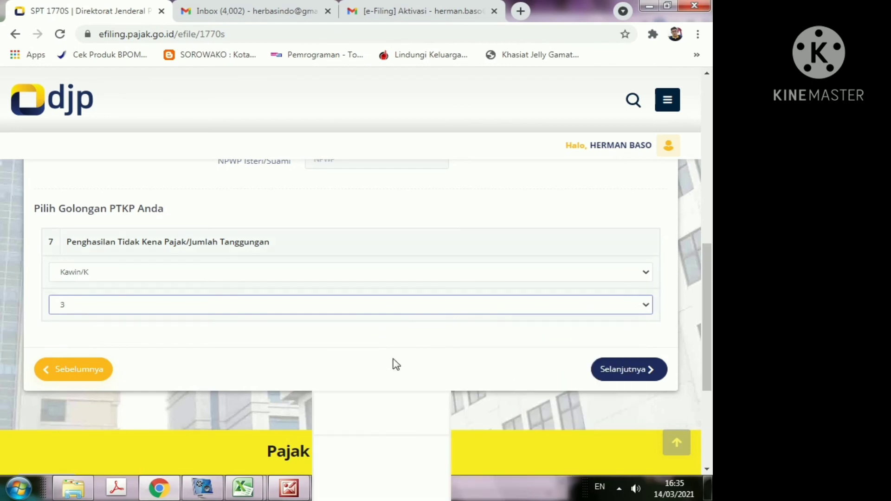
Step: Go to page 13 and answer Tidak to the PPh Pasal 24 foreign-income refund question
click(617, 374)
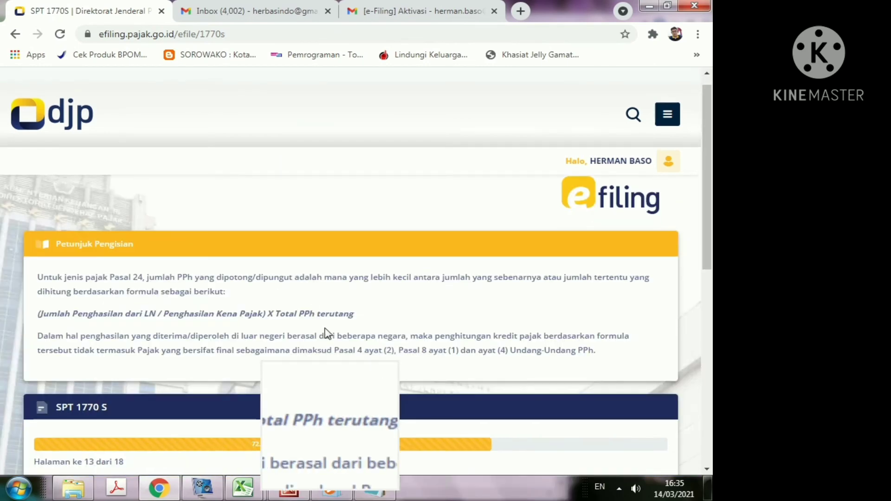
scroll(328, 333, down, 4)
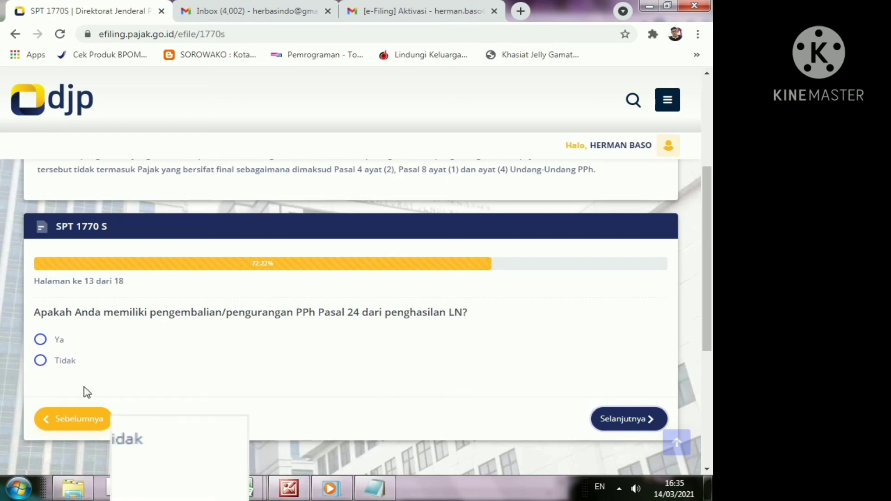
click(40, 361)
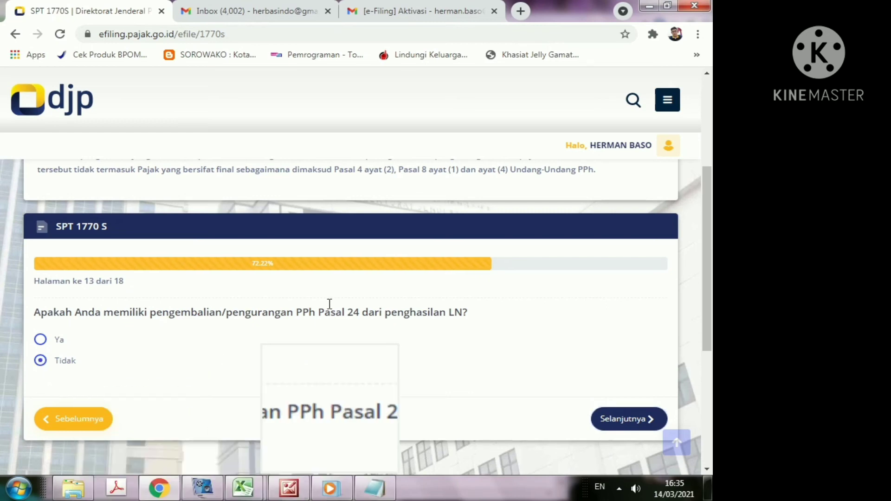
scroll(418, 297, down, 3)
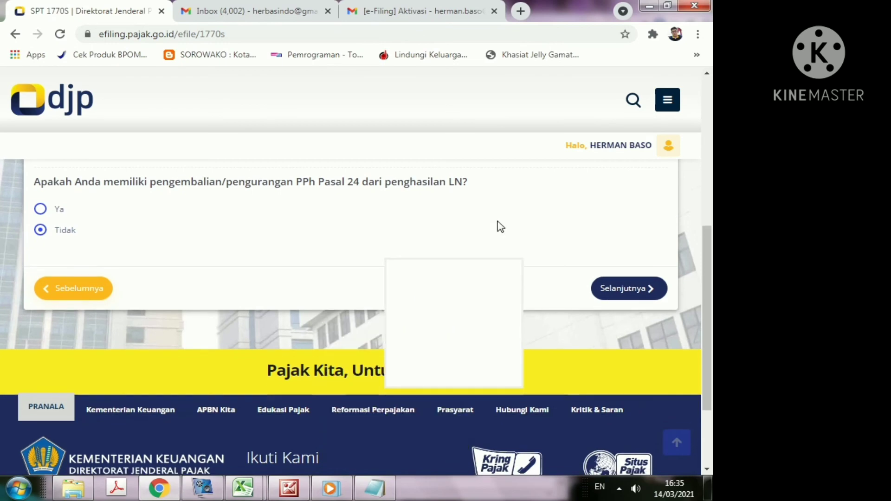
scroll(475, 230, up, 1)
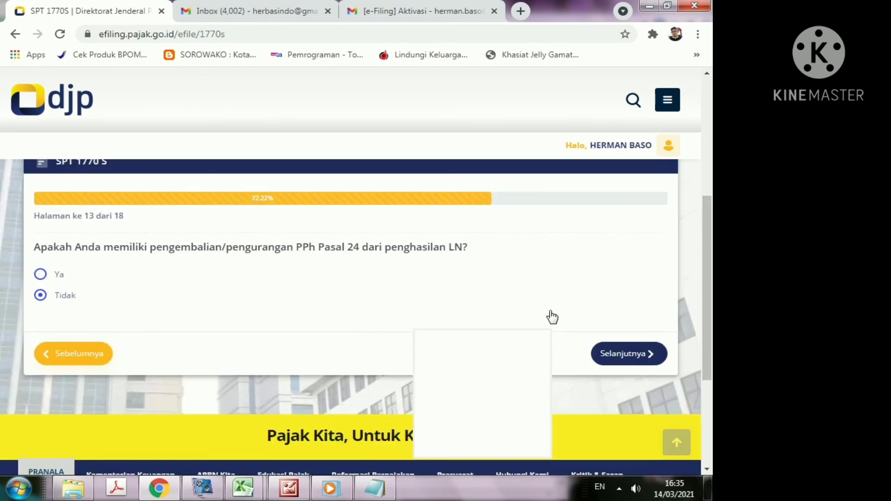
Step: On page 14, enter 0 for PPh Pasal 25 (14a) and STP Pasal 25 (14b), then continue
click(619, 359)
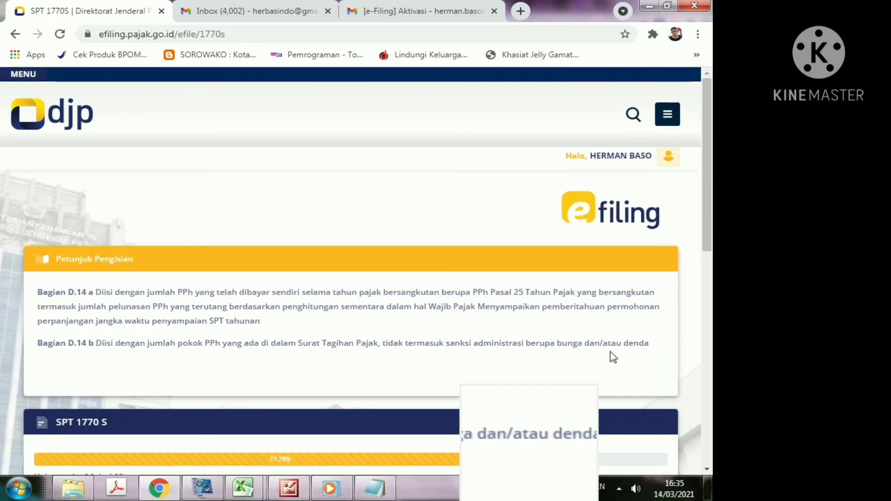
scroll(446, 364, down, 5)
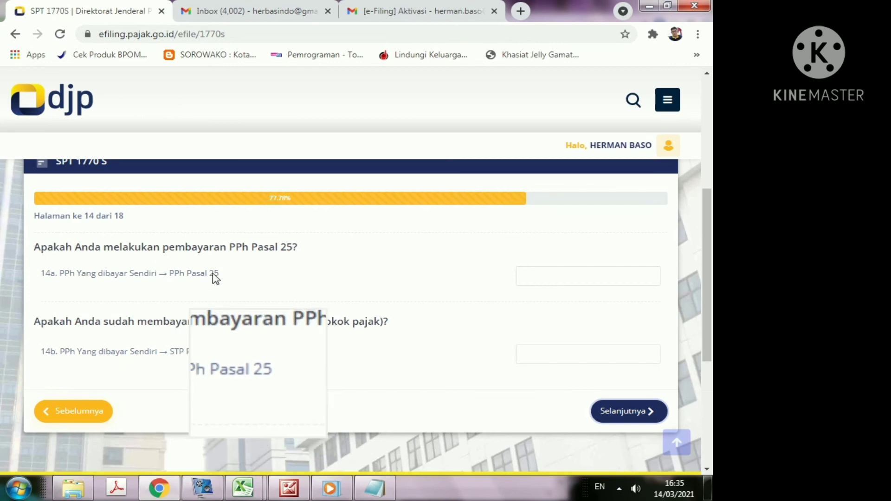
click(553, 276)
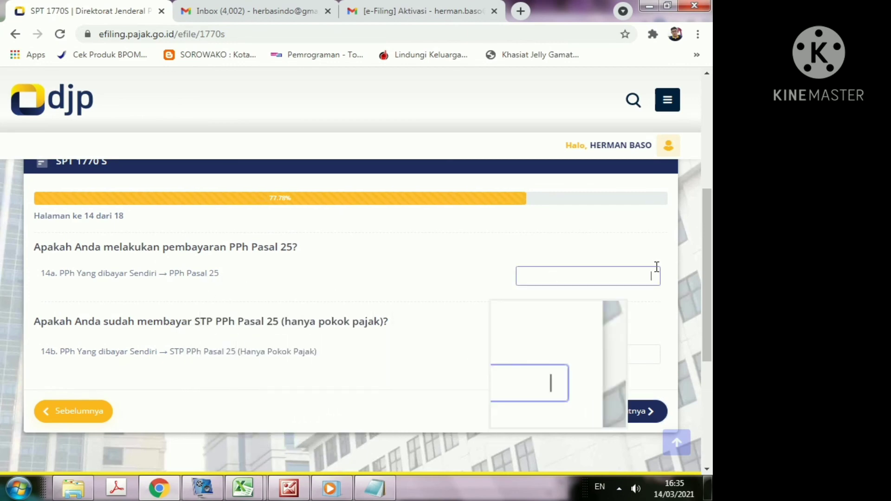
text(0)
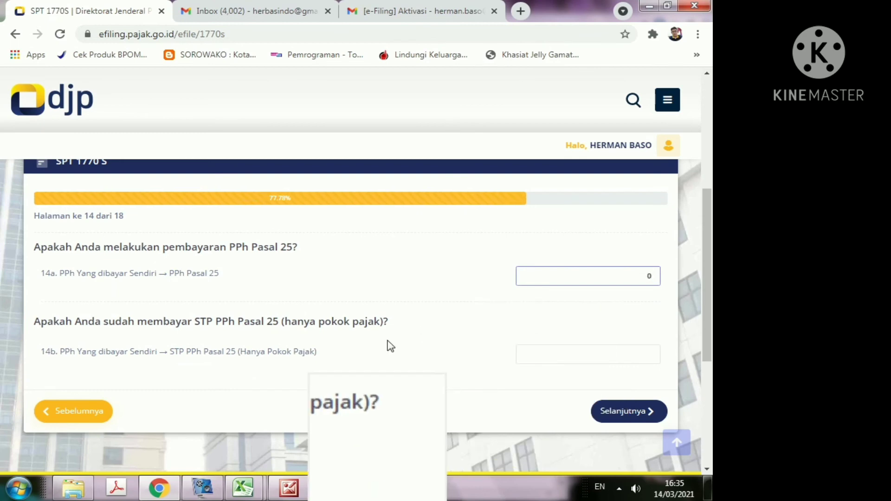
scroll(388, 346, down, 1)
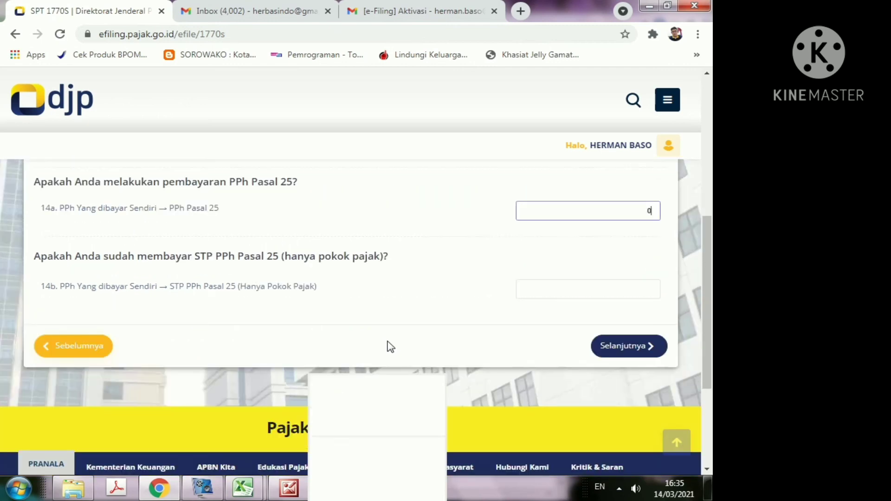
click(553, 289)
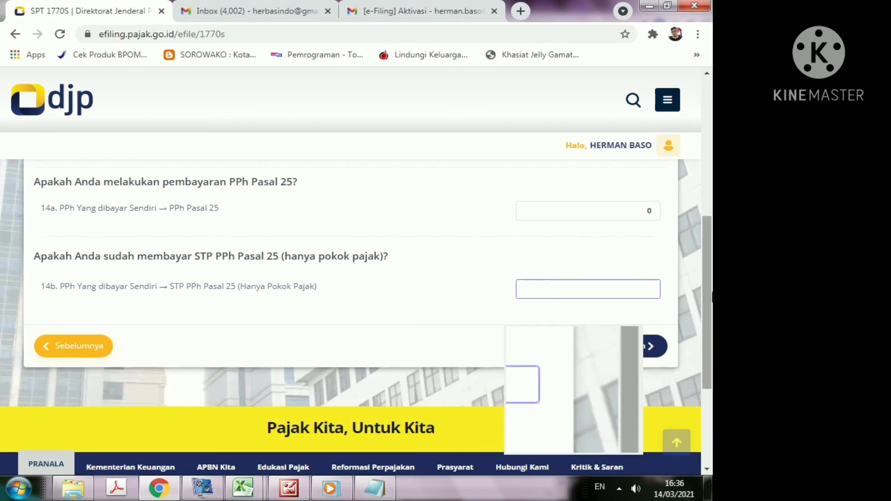
text(0)
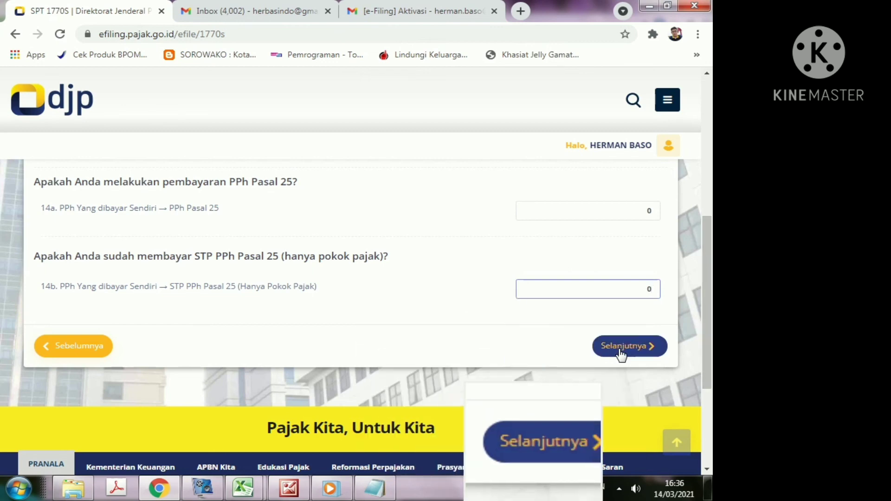
click(622, 354)
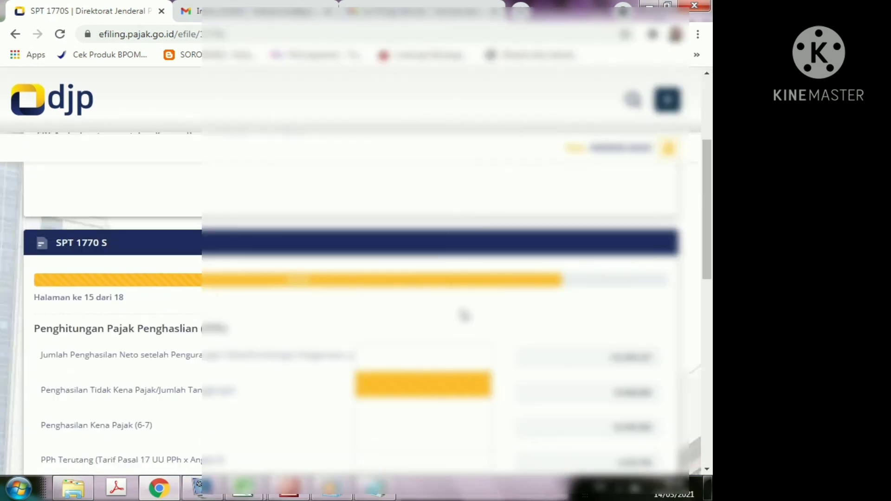
Step: Review the page 15 tax calculation ending in Nihil 0 and accept it
scroll(464, 316, down, 2)
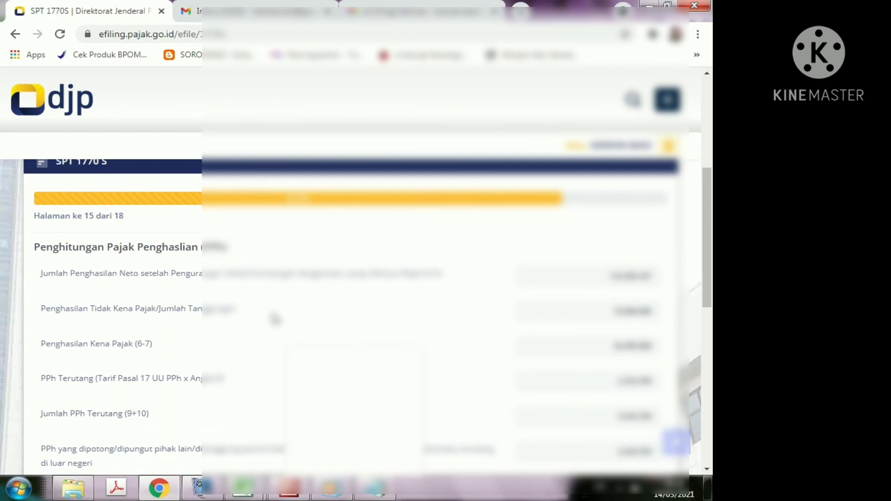
scroll(230, 318, down, 5)
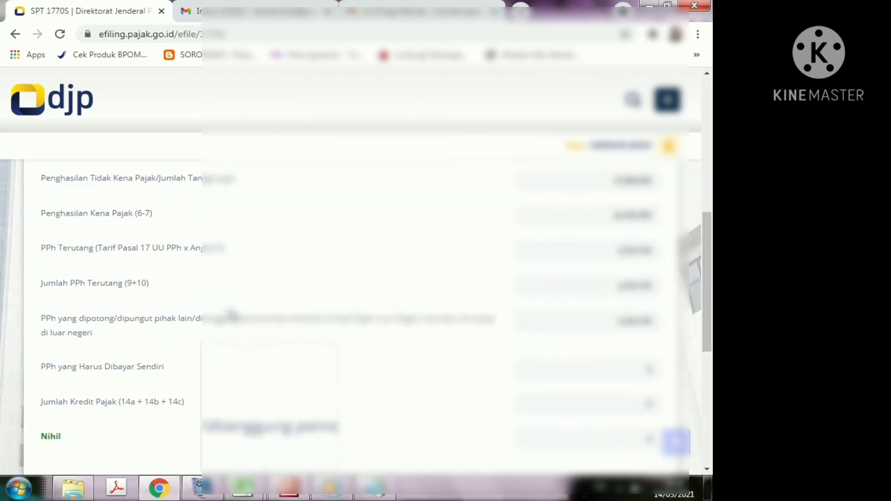
scroll(231, 316, down, 2)
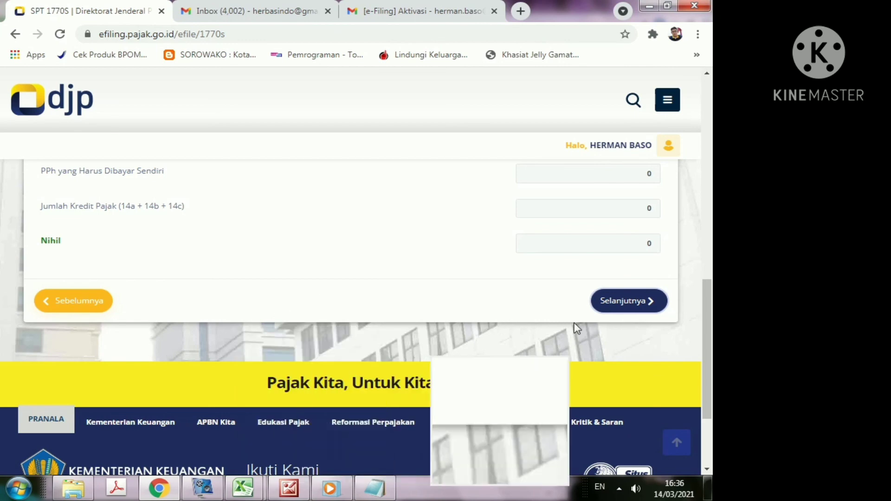
click(618, 308)
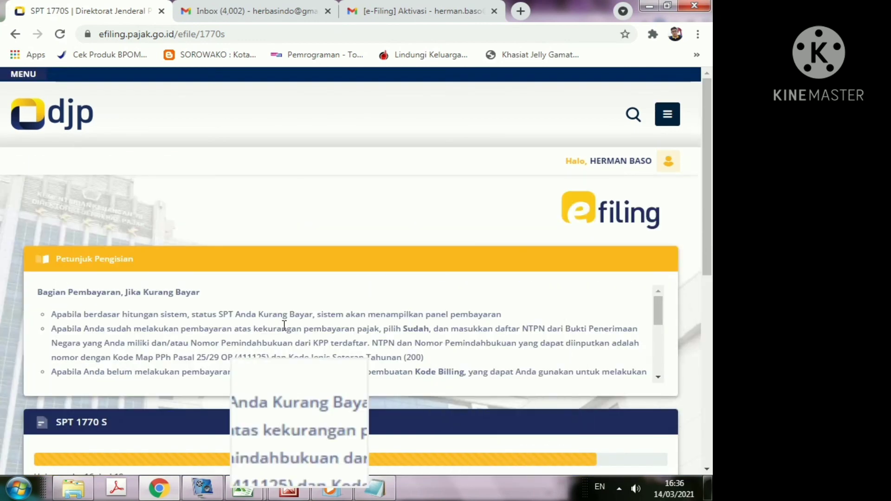
Step: Move past page 16 to the page 17 declaration and tick Setuju/Agree
scroll(301, 333, down, 8)
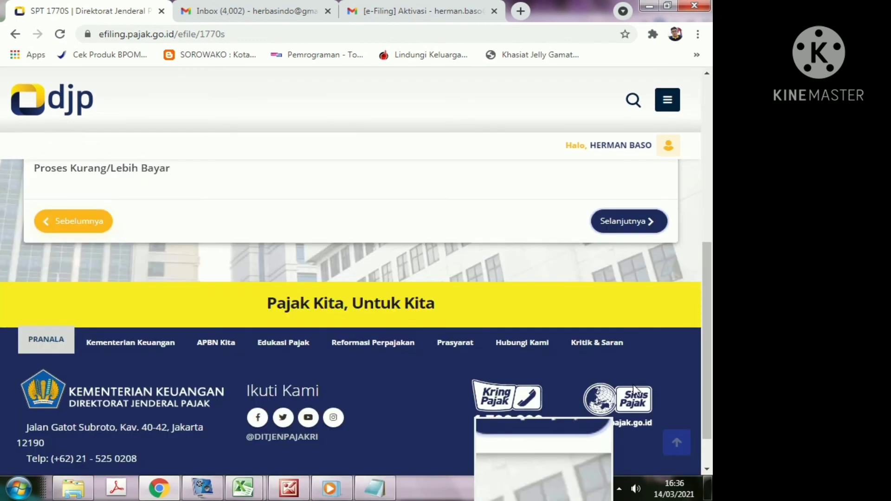
scroll(474, 320, up, 1)
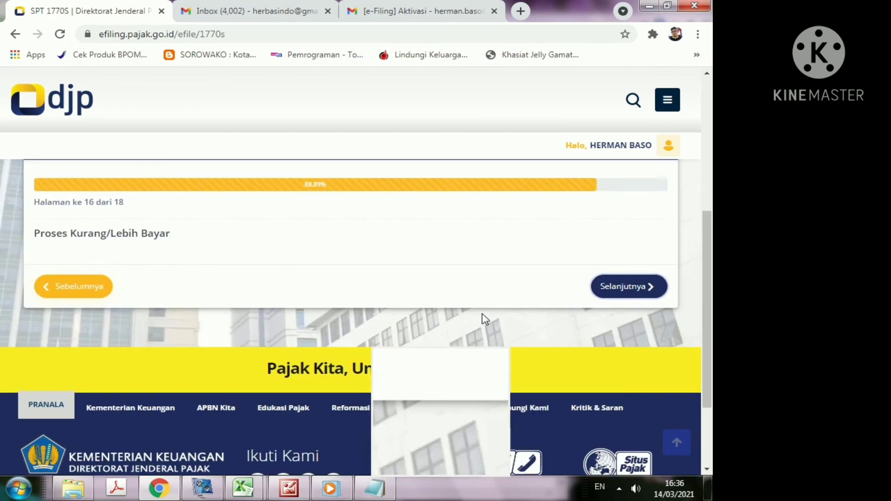
scroll(483, 319, up, 1)
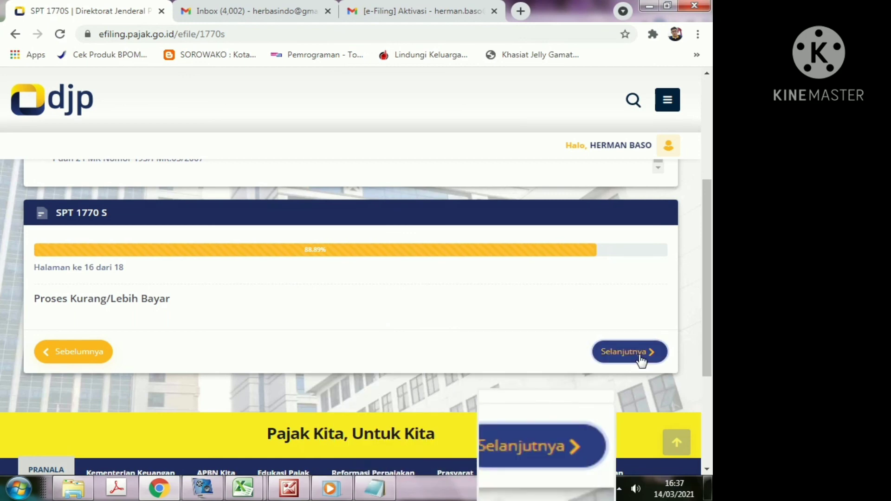
click(627, 351)
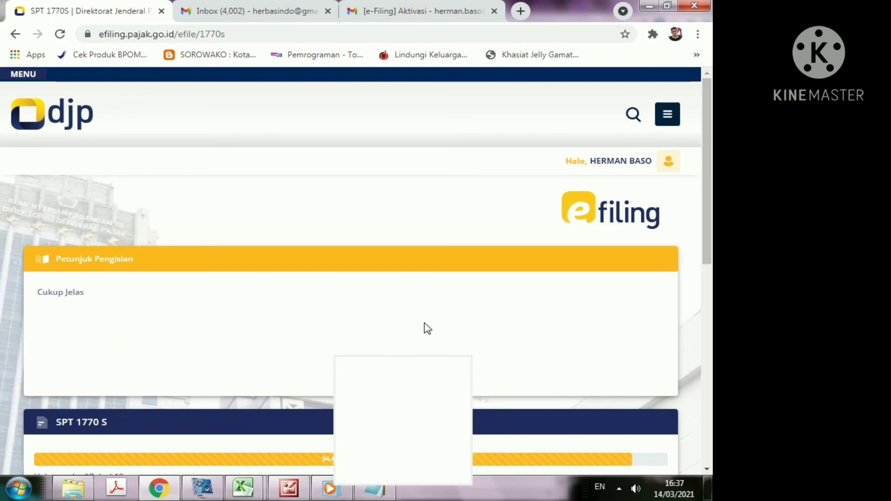
scroll(427, 328, down, 5)
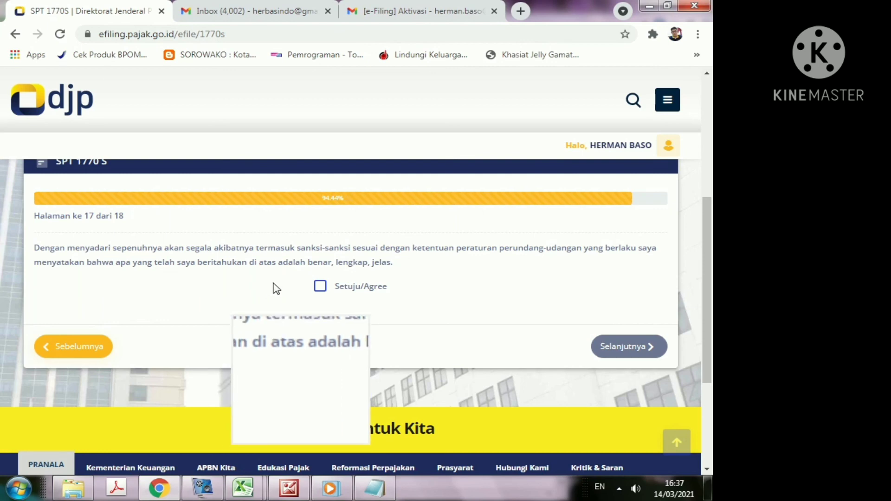
click(320, 287)
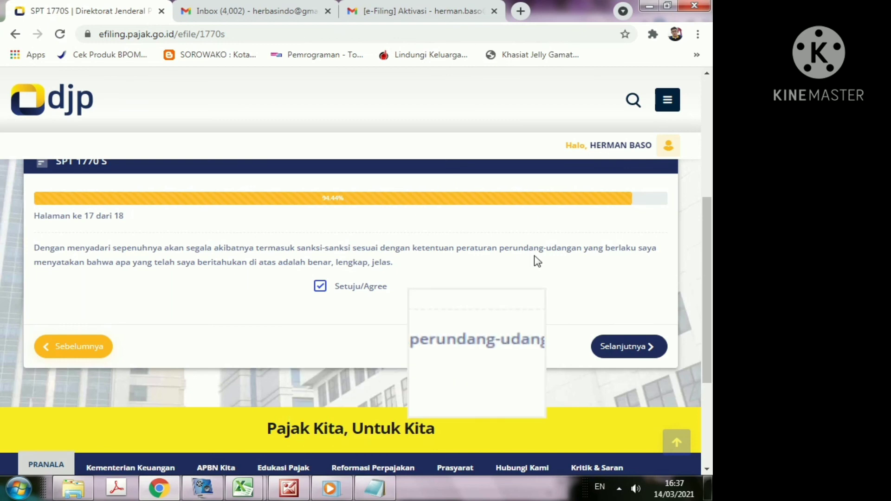
Step: Reach page 18 and review the summary: form 1770S, year 2020, status Nihil, amount 0
click(620, 348)
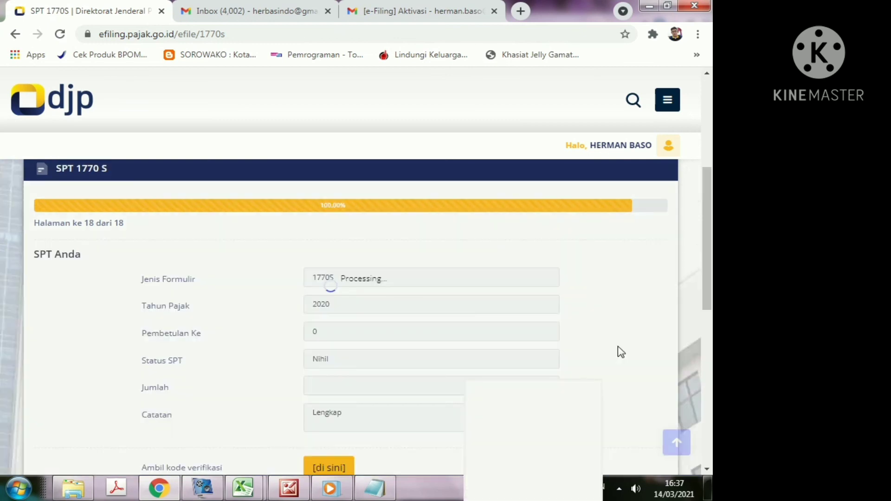
scroll(468, 380, down, 5)
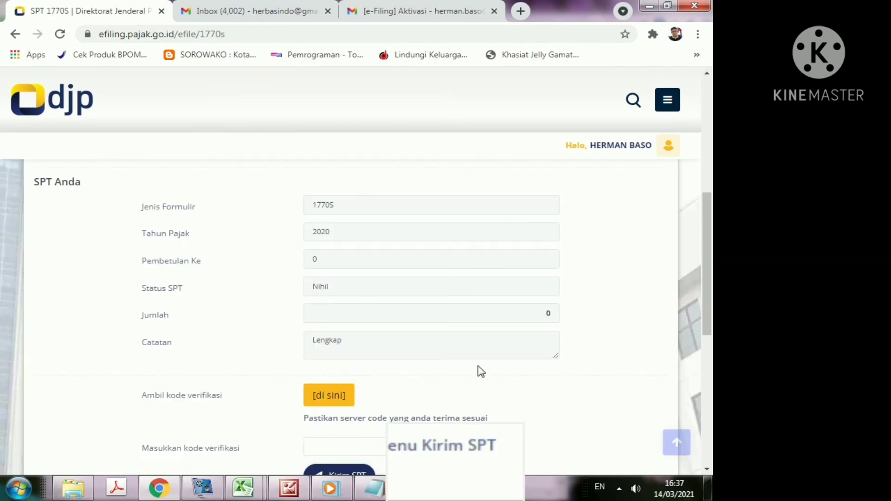
scroll(547, 366, down, 4)
scroll(534, 369, up, 3)
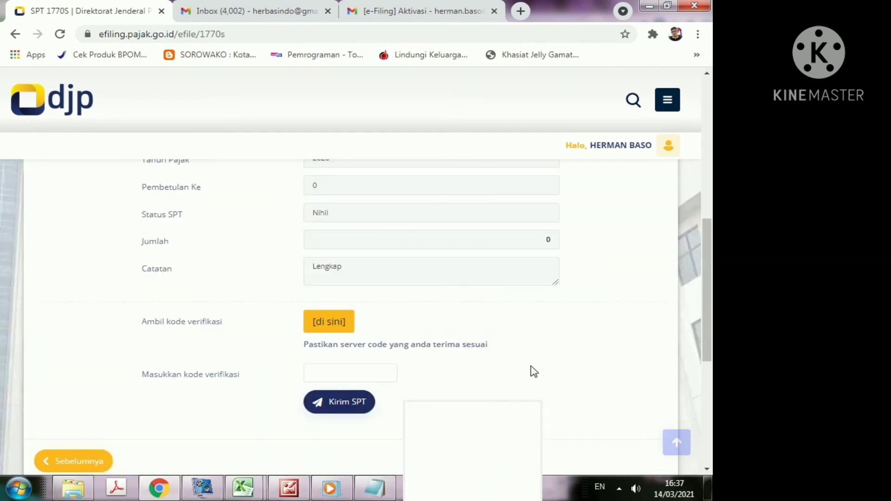
scroll(598, 355, up, 3)
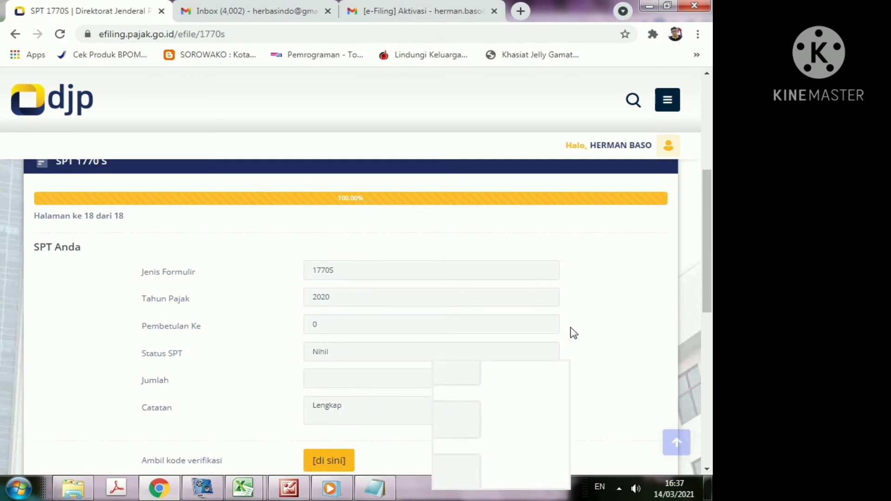
scroll(580, 344, down, 3)
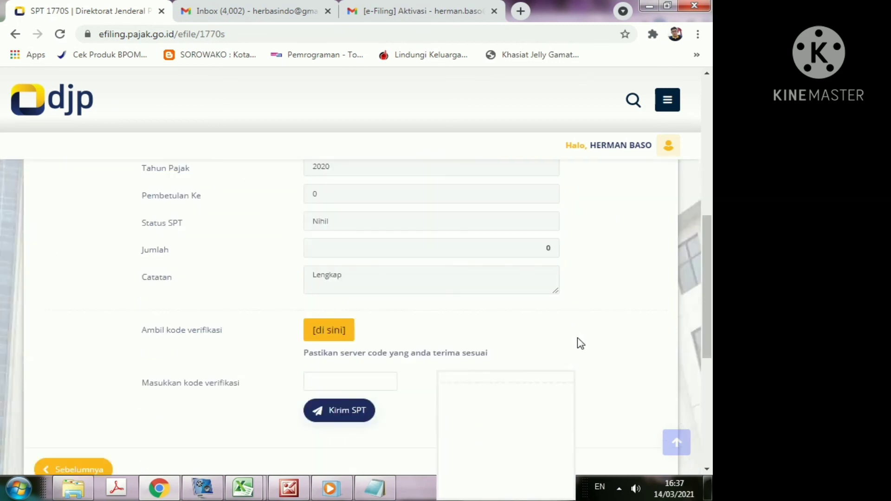
scroll(580, 343, up, 2)
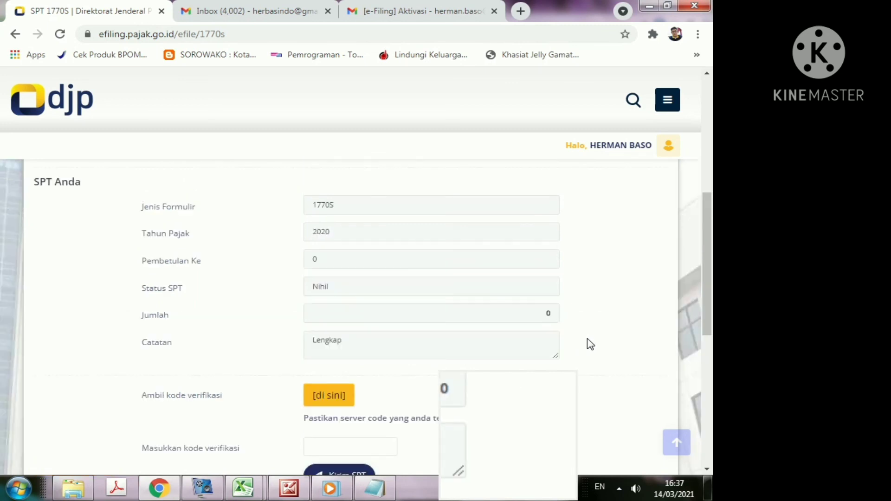
scroll(595, 342, down, 3)
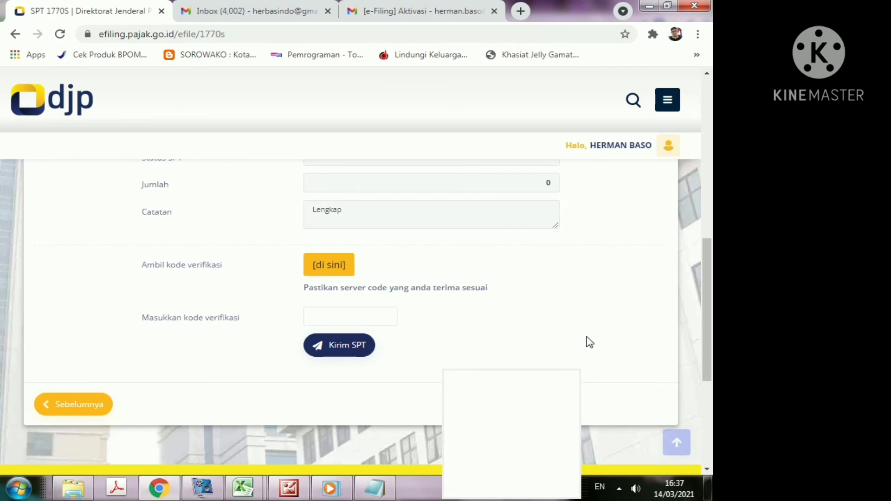
scroll(587, 342, up, 3)
scroll(583, 346, down, 3)
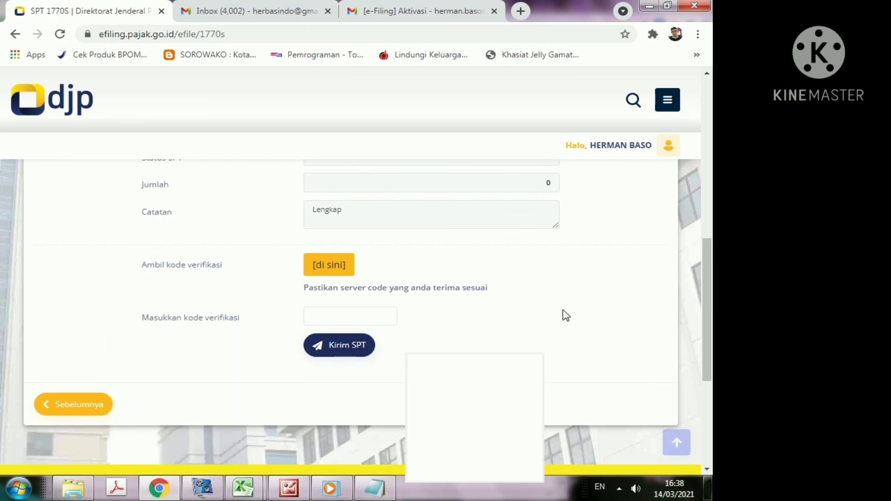
scroll(619, 311, up, 3)
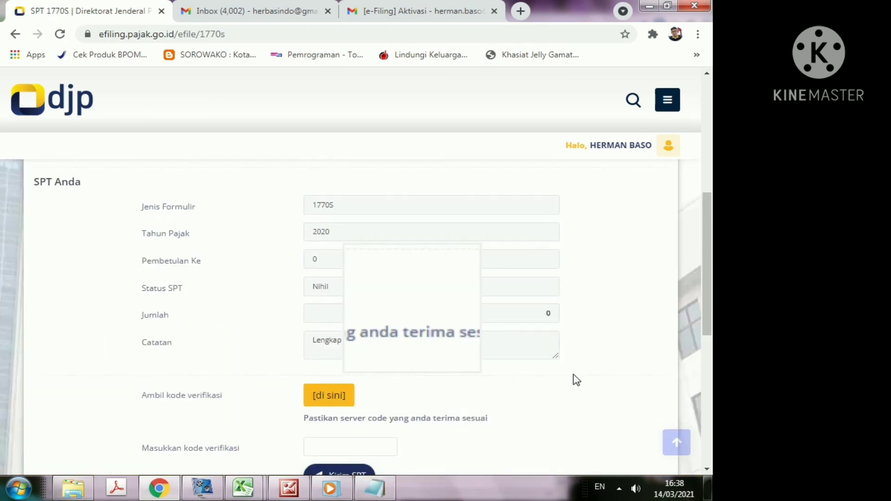
scroll(565, 385, down, 2)
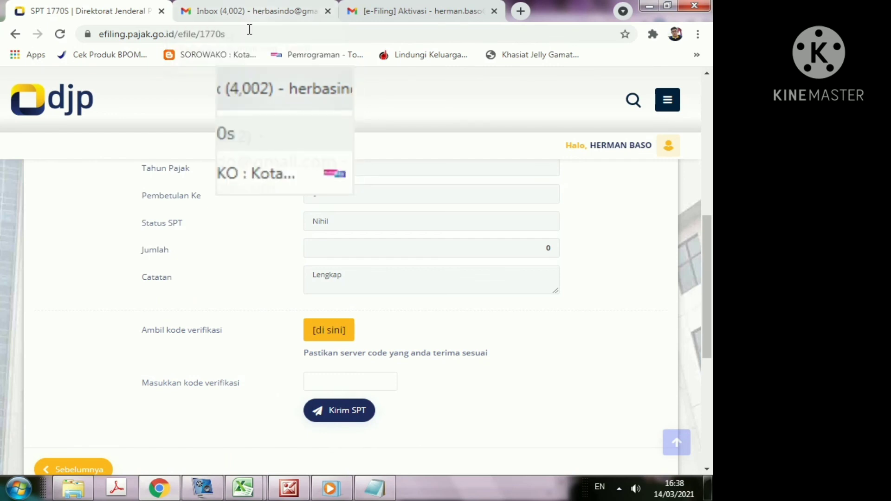
click(316, 383)
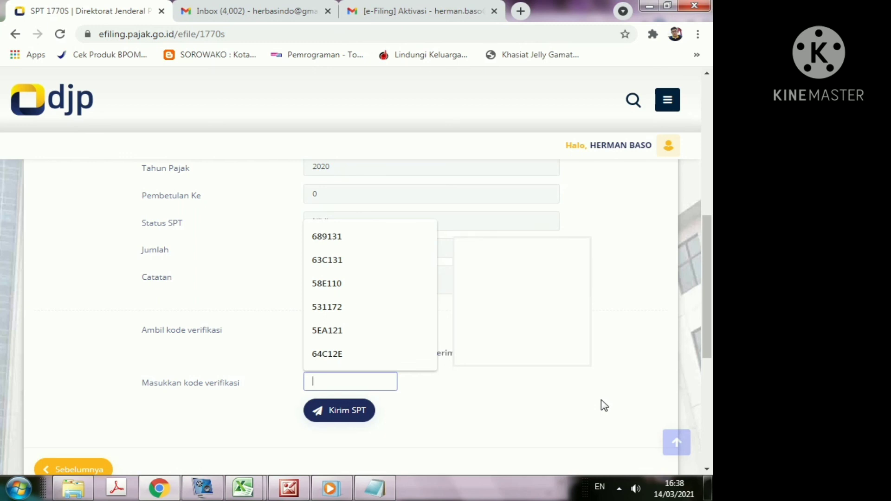
click(589, 419)
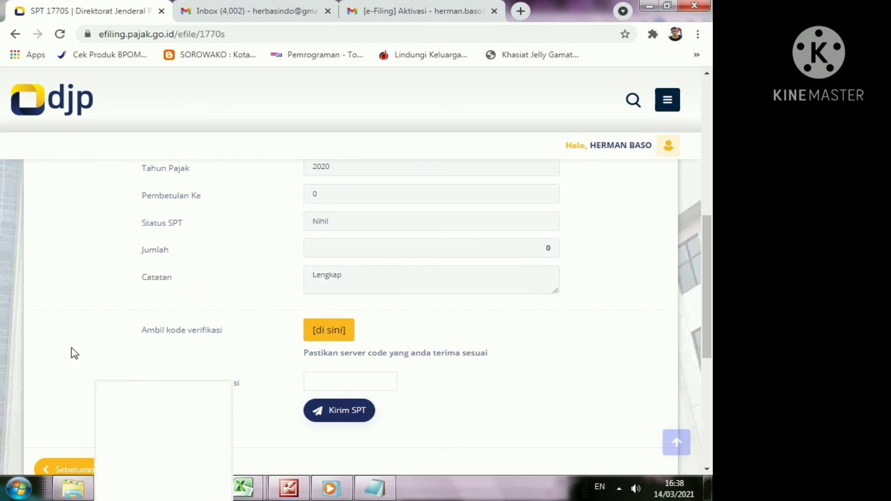
scroll(73, 353, up, 4)
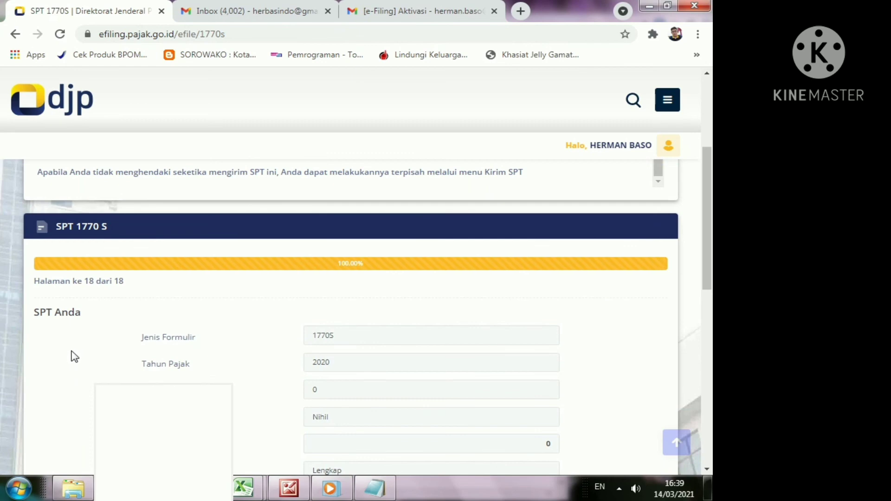
scroll(73, 367, down, 2)
scroll(73, 369, down, 3)
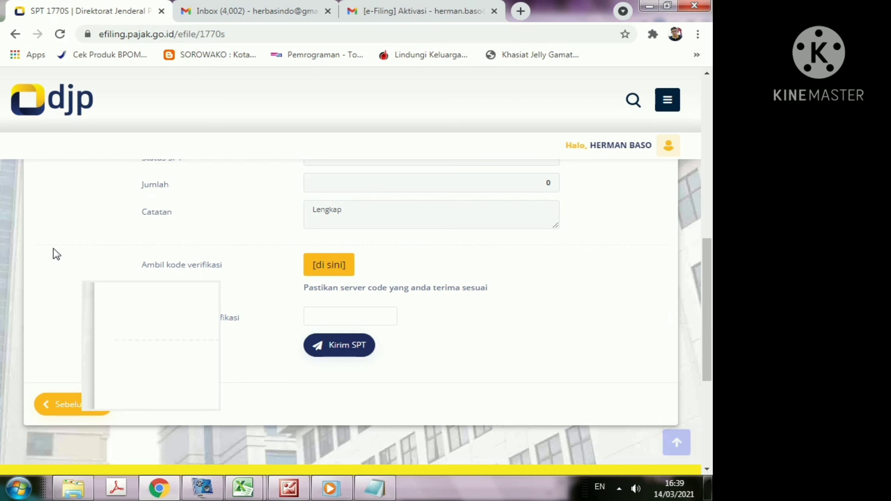
scroll(84, 242, up, 5)
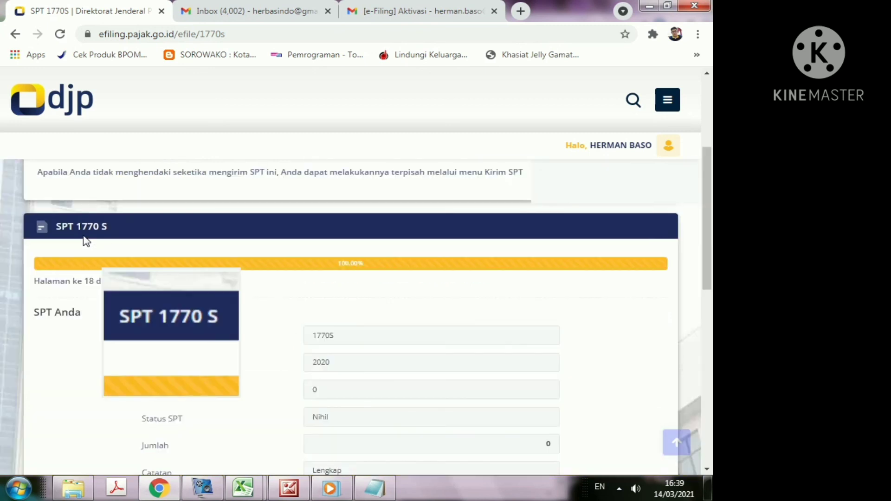